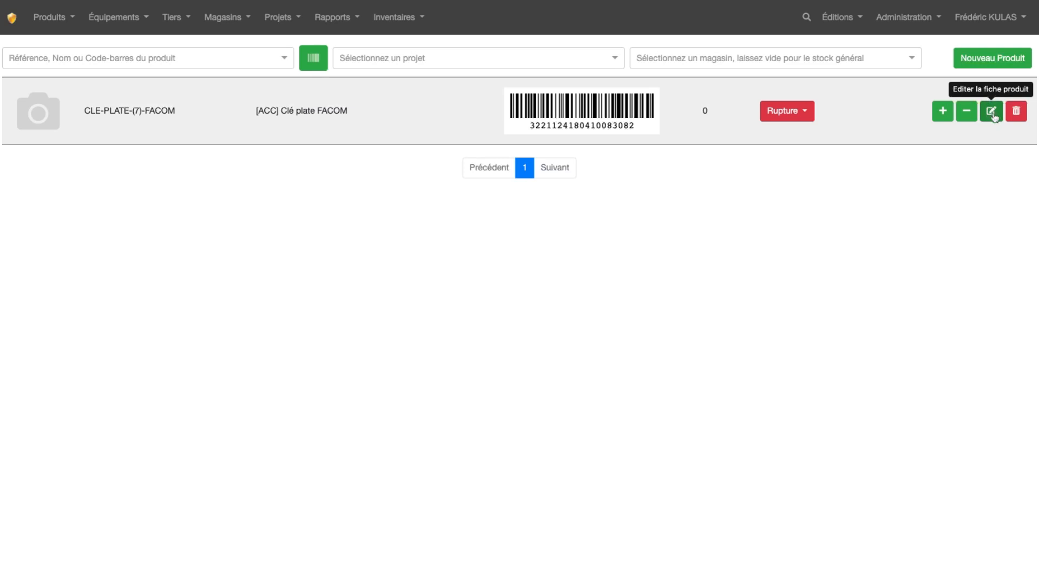
Step: Open the CLE-PLATE-(7)-FACOM product for editing and examine its reference and the special characters forbidden there
{"action": "left_click", "coordinate": [991, 111]}
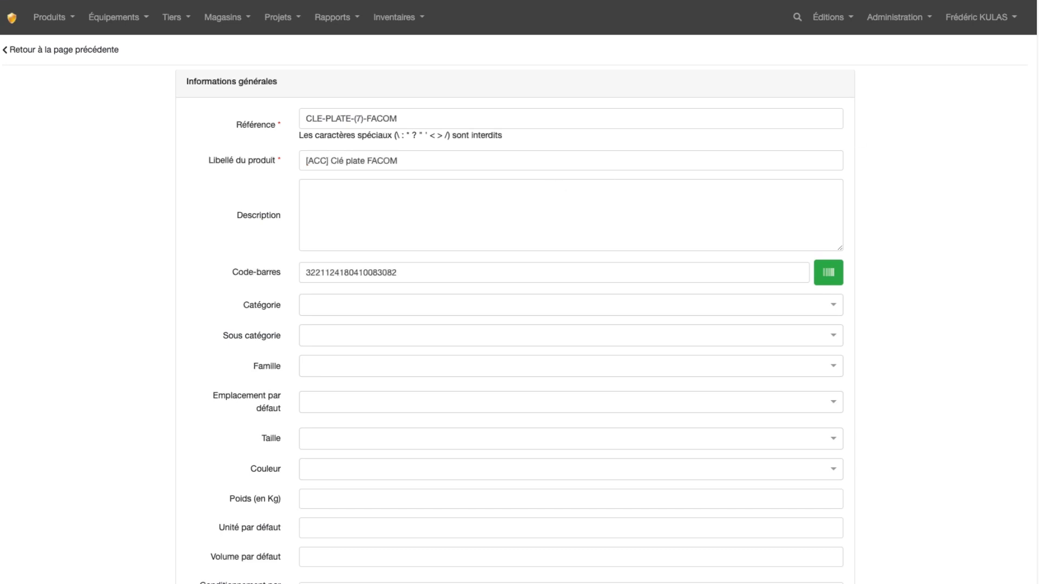
{"action": "left_click", "coordinate": [433, 119]}
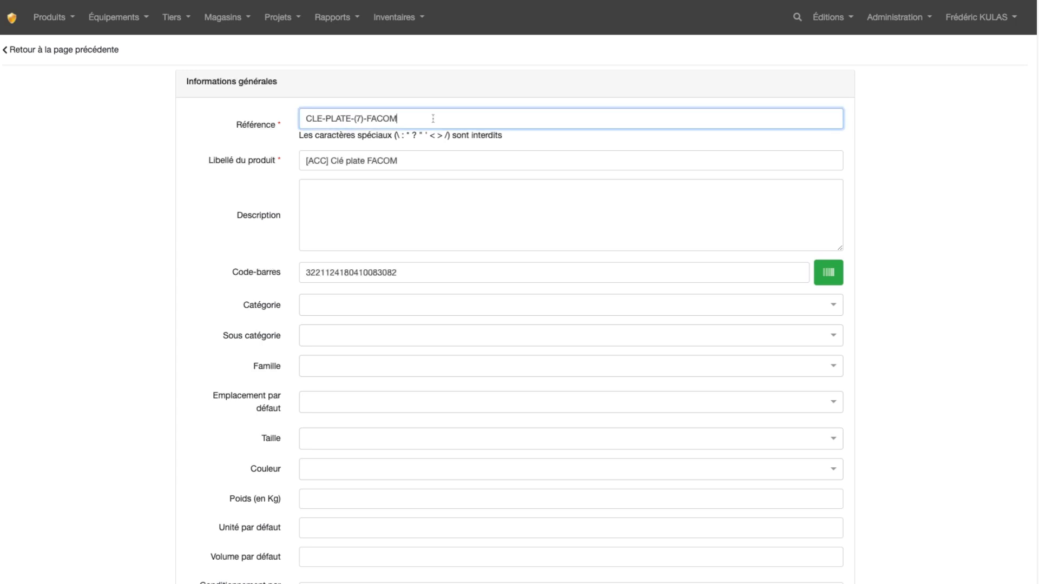
{"action": "key", "text": "shift+Left"}
{"action": "key", "text": "shift+Left"}
{"action": "key", "text": "shift+Left"}
{"action": "key", "text": "shift+Left"}
{"action": "key", "text": "shift+Left"}
{"action": "key", "text": "shift+Left"}
{"action": "key", "text": "shift+Left"}
{"action": "key", "text": "shift+Left"}
{"action": "key", "text": "shift+Left"}
{"action": "key", "text": "shift+Left"}
{"action": "key", "text": "shift+Left"}
{"action": "key", "text": "shift+Left"}
{"action": "key", "text": "shift+Left"}
{"action": "key", "text": "shift+Left"}
{"action": "key", "text": "shift+Left"}
{"action": "key", "text": "shift+Left"}
{"action": "key", "text": "shift+Left"}
{"action": "key", "text": "shift+Left"}
{"action": "key", "text": "shift+Left"}
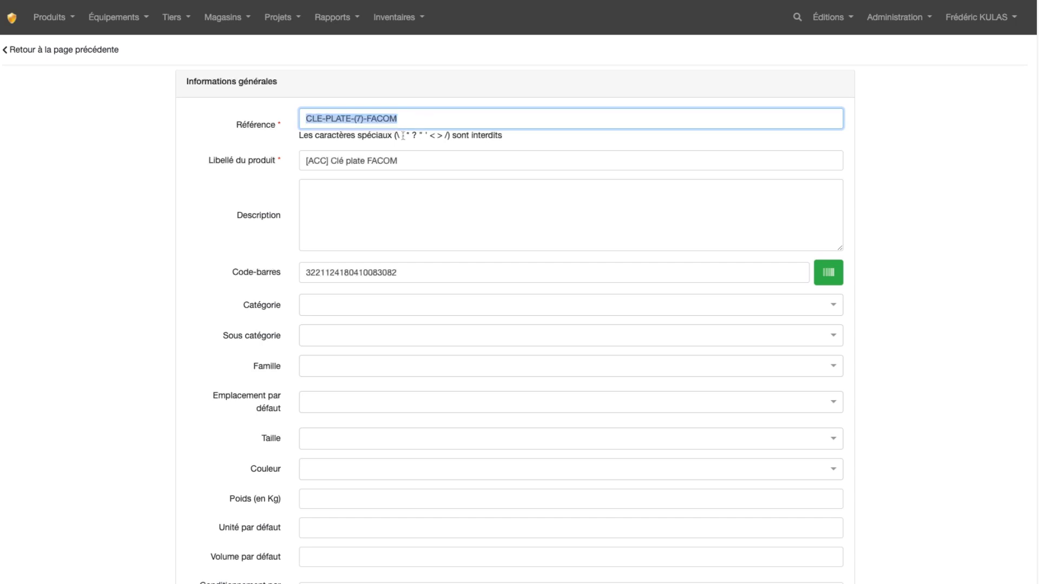
{"action": "left_click_drag", "start_coordinate": [402, 137], "coordinate": [445, 138]}
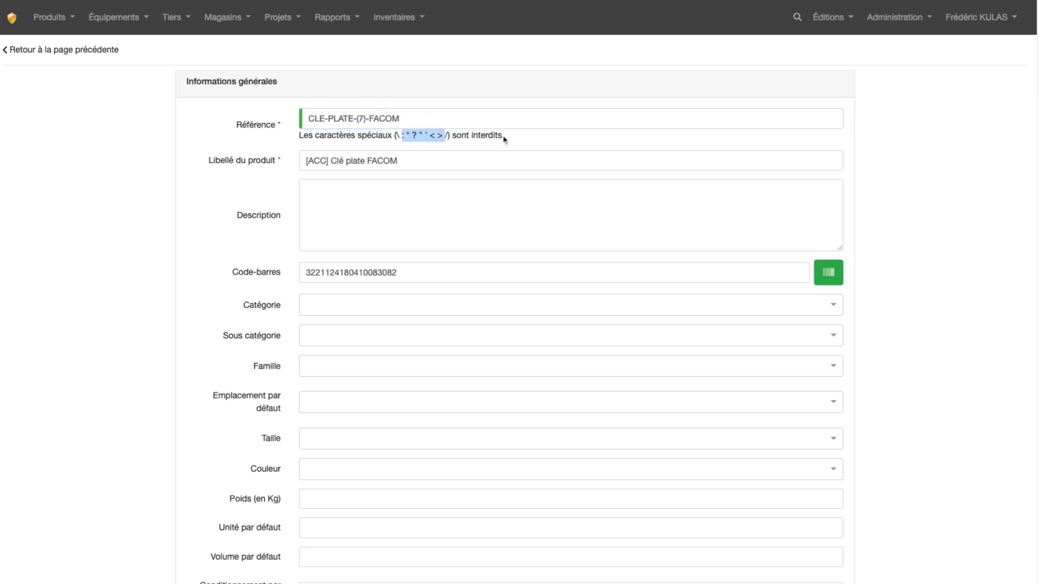
{"action": "left_click", "coordinate": [402, 85]}
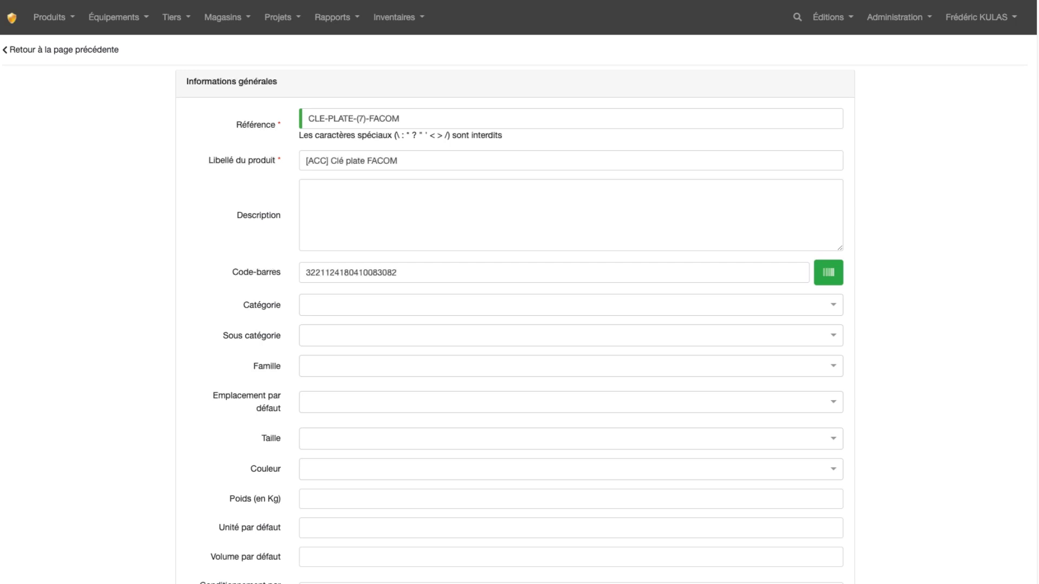
Step: Paste the product description starting with "Très résistante et facile à manier" and reduce the description box's height
{"action": "left_click", "coordinate": [341, 194]}
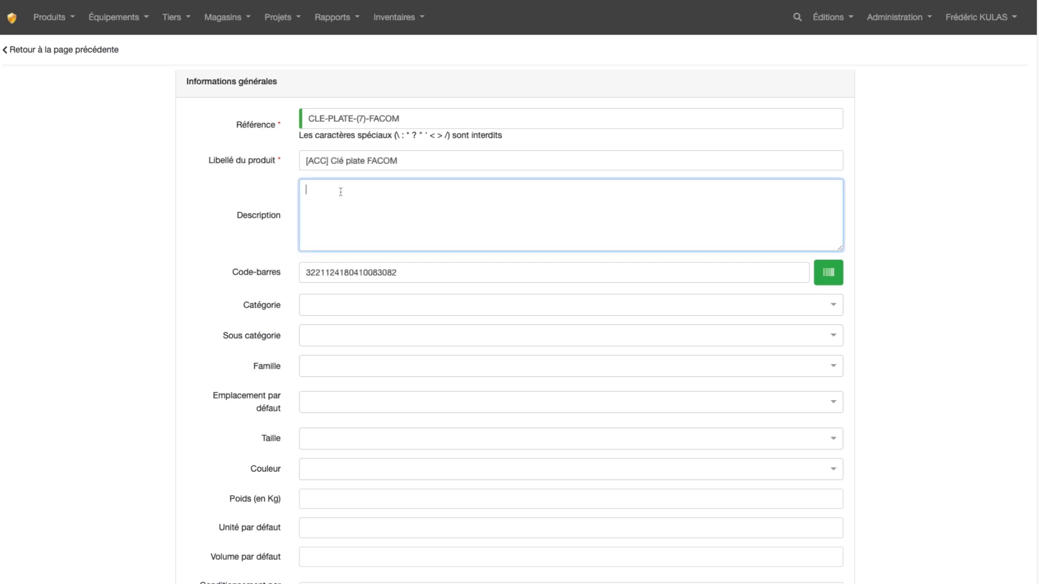
{"action": "key", "text": "ctrl+v"}
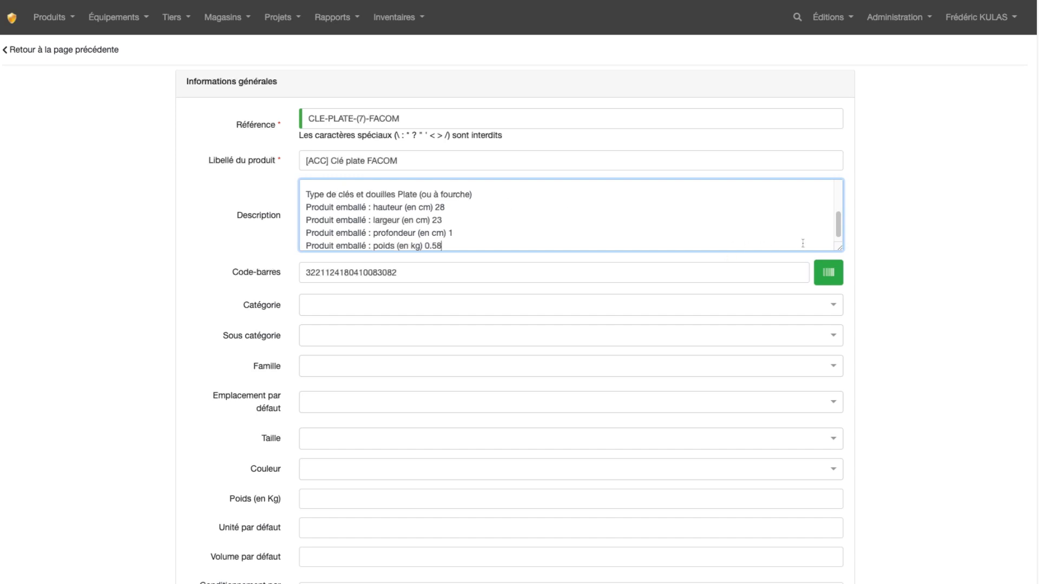
{"action": "mouse_move", "coordinate": [841, 249]}
{"action": "left_mouse_down"}
{"action": "mouse_move", "coordinate": [841, 391]}
{"action": "mouse_move", "coordinate": [841, 205]}
{"action": "left_mouse_up"}
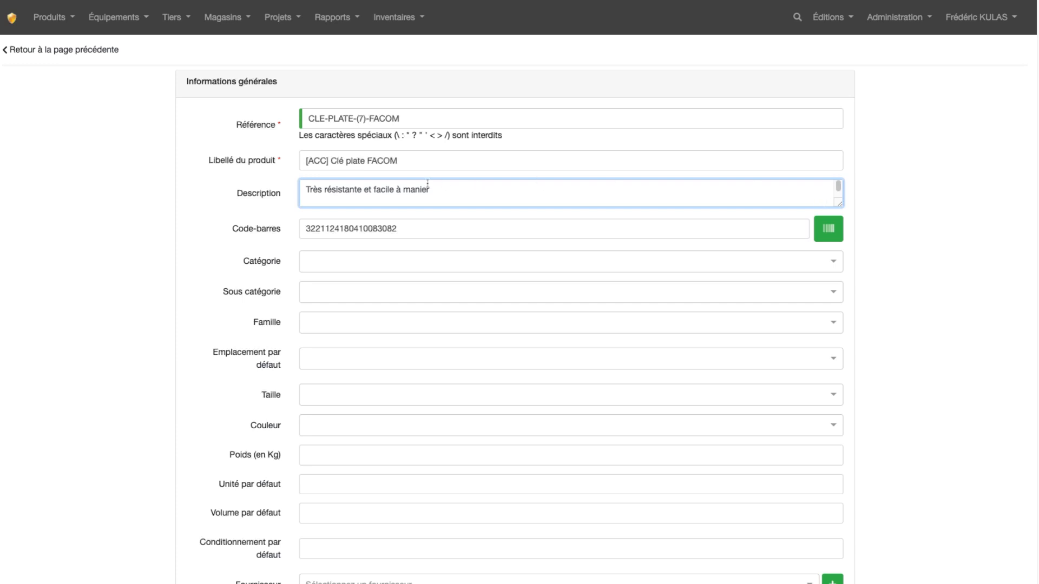
Step: Examine the product's barcode value
{"action": "left_click", "coordinate": [411, 230]}
{"action": "key", "text": "shift+Left"}
{"action": "key", "text": "shift+Left"}
{"action": "key", "text": "shift+Left"}
{"action": "key", "text": "shift+Left"}
{"action": "key", "text": "shift+Left"}
{"action": "key", "text": "shift+Left"}
{"action": "key", "text": "shift+Left"}
{"action": "key", "text": "shift+Left"}
{"action": "key", "text": "shift+Left"}
{"action": "key", "text": "shift+Left"}
{"action": "key", "text": "shift+Left"}
{"action": "key", "text": "shift+Left"}
{"action": "key", "text": "shift+Left"}
{"action": "key", "text": "shift+Left"}
{"action": "key", "text": "shift+Left"}
{"action": "key", "text": "shift+Left"}
{"action": "key", "text": "shift+Left"}
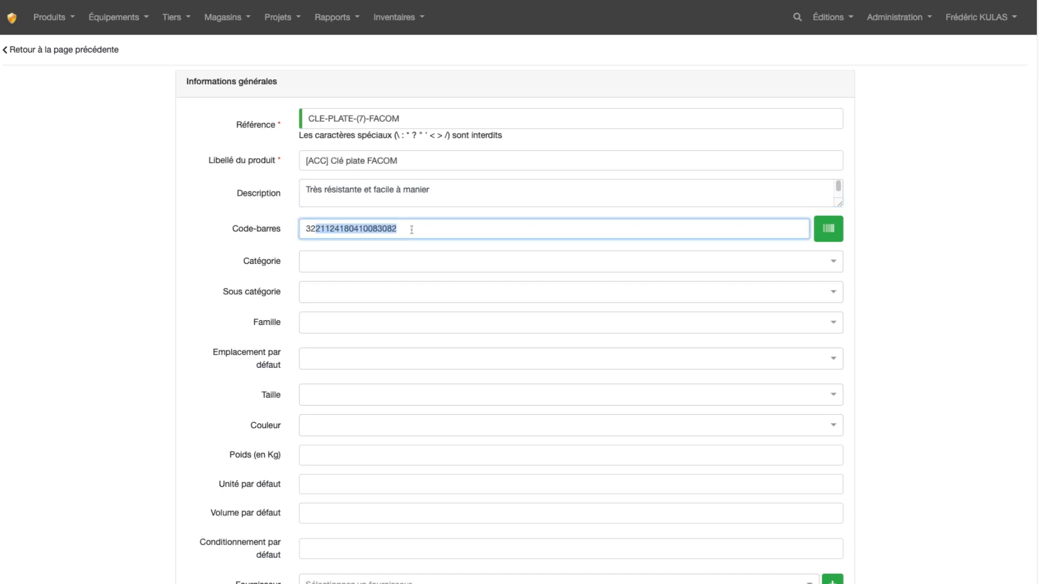
{"action": "key", "text": "shift+Left"}
{"action": "key", "text": "shift+Left"}
{"action": "key", "text": "Tab"}
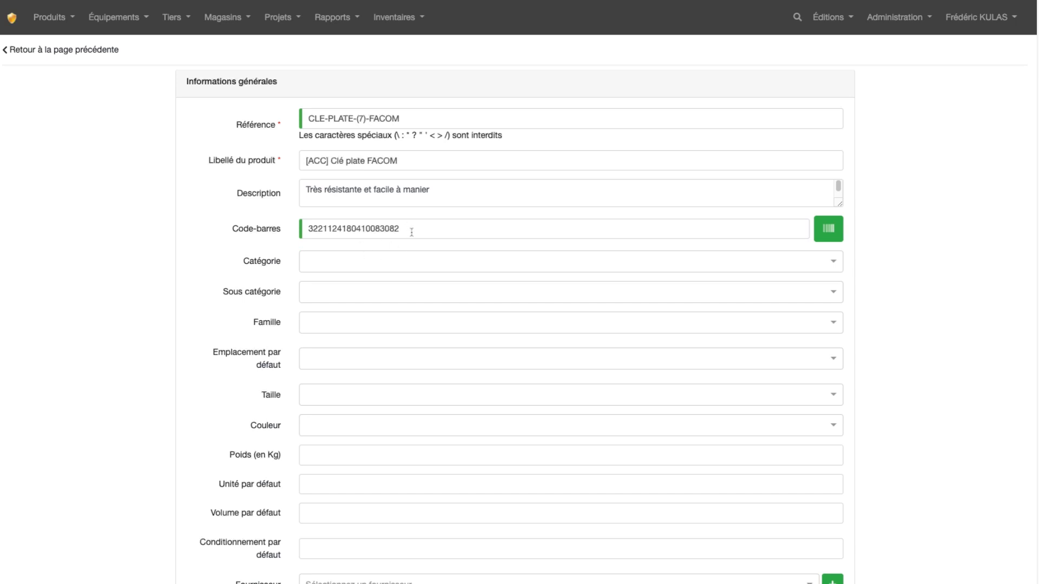
{"action": "double_click", "coordinate": [418, 230]}
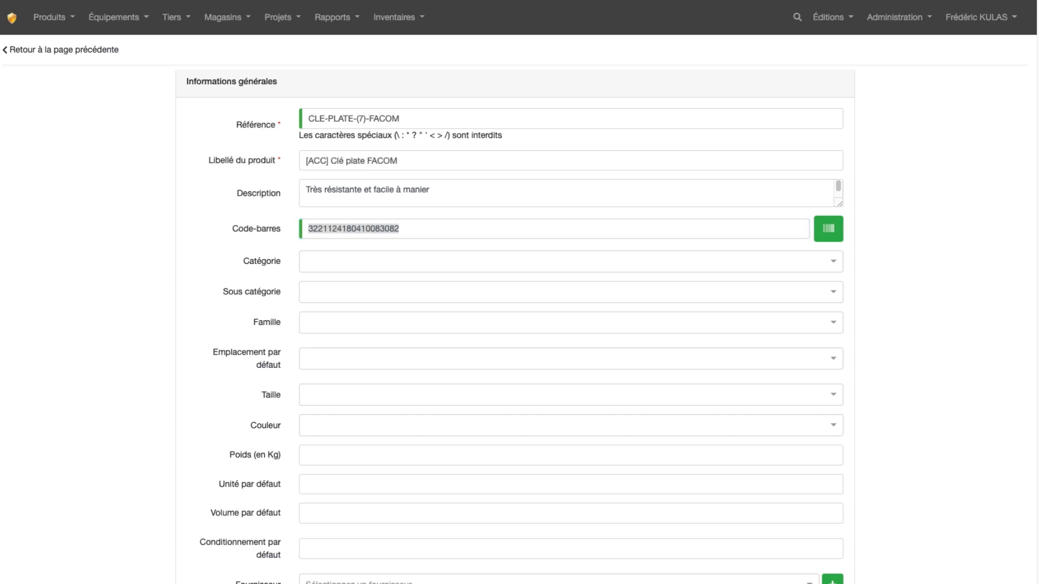
Step: Create the new category ACCESOIRES, assign it to the product and check that it is offered in the category choices
{"action": "left_click", "coordinate": [379, 261]}
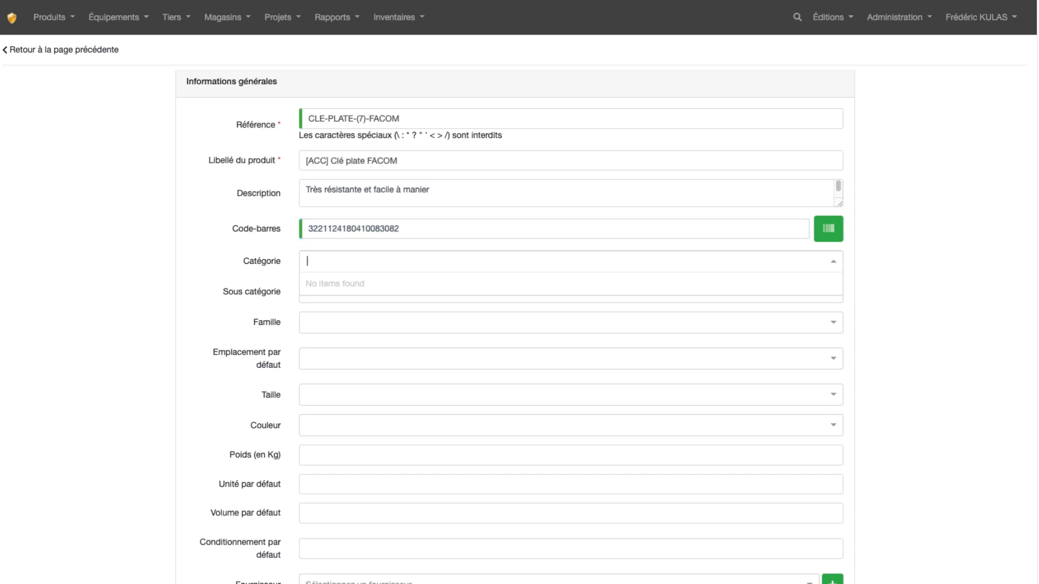
{"action": "type", "text": "ACCESOIRES"}
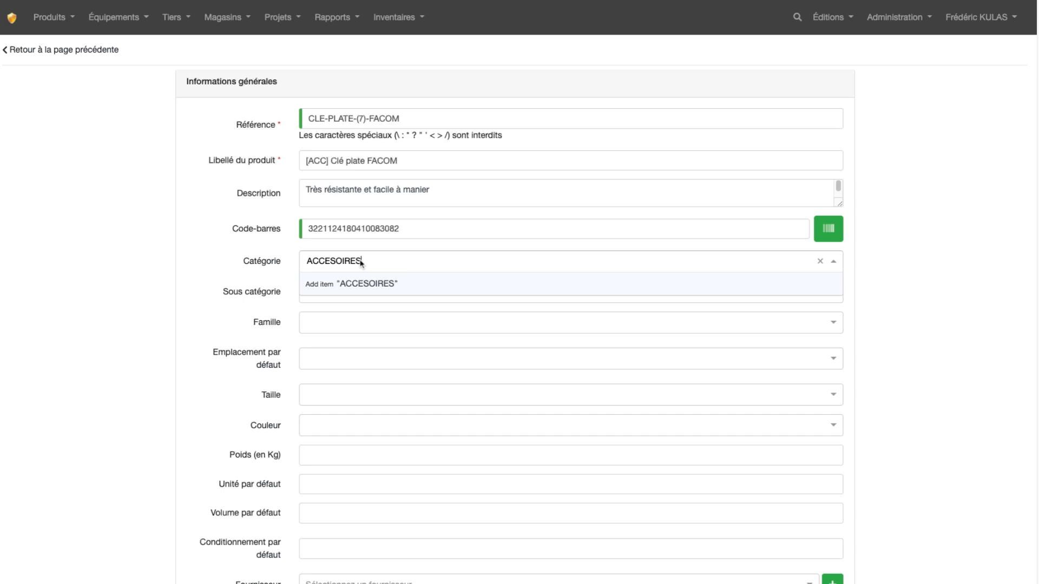
{"action": "left_click", "coordinate": [370, 288]}
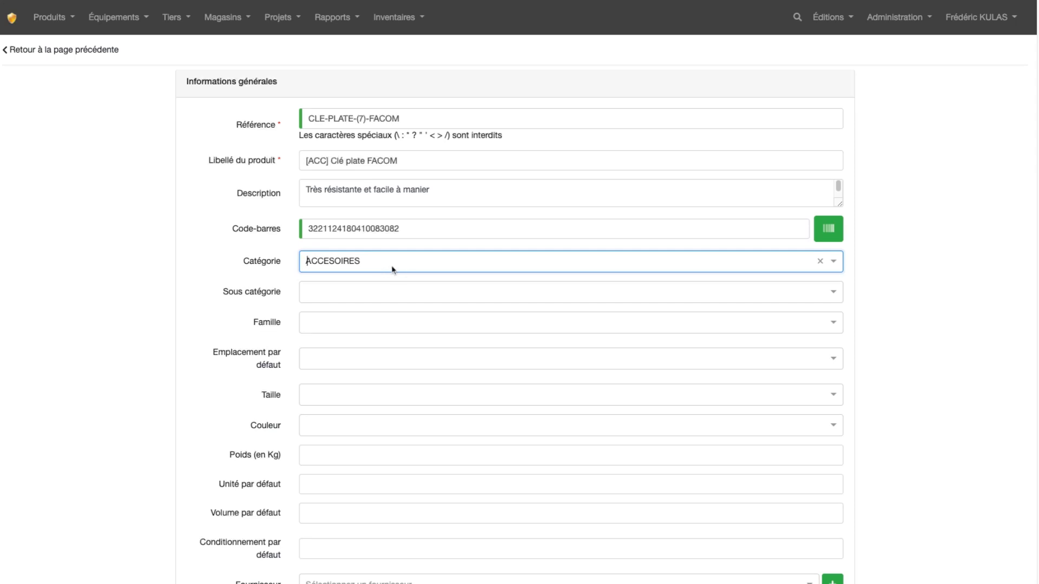
{"action": "left_click", "coordinate": [394, 267]}
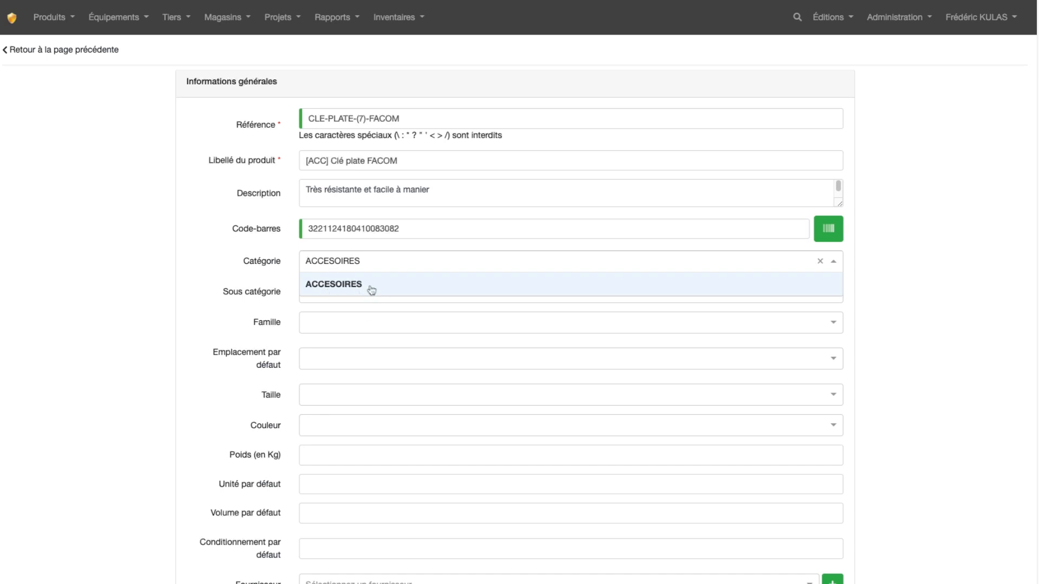
{"action": "left_click", "coordinate": [254, 274]}
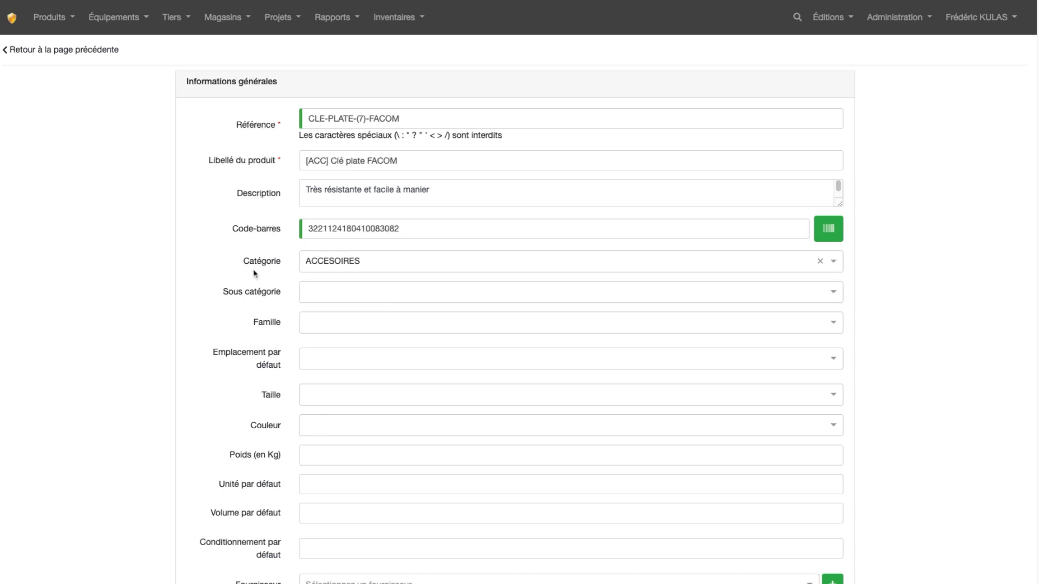
Step: Examine the optional product fields down to the supplier, including the supplier choices and the form for adding a supplier
{"action": "scroll", "coordinate": [254, 274], "scroll_direction": "down", "scroll_amount": 1}
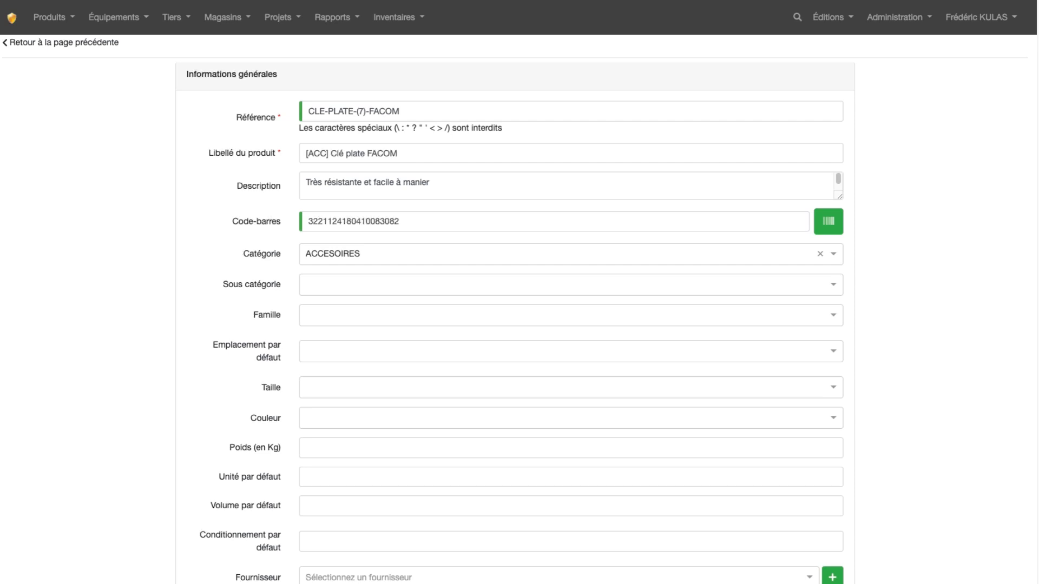
{"action": "scroll", "coordinate": [520, 309], "scroll_direction": "down", "scroll_amount": 3}
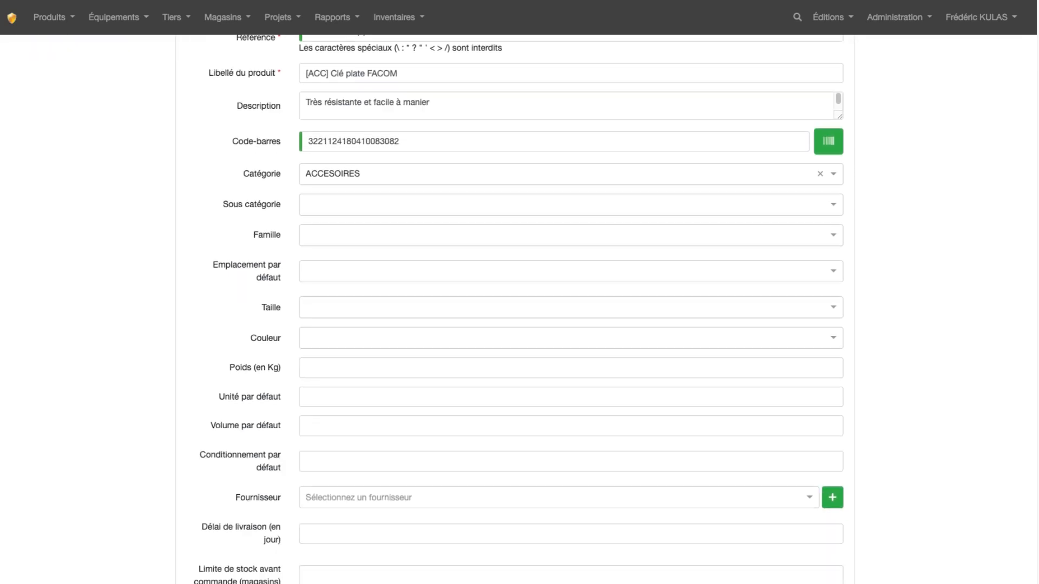
{"action": "scroll", "coordinate": [520, 308], "scroll_direction": "down", "scroll_amount": 3}
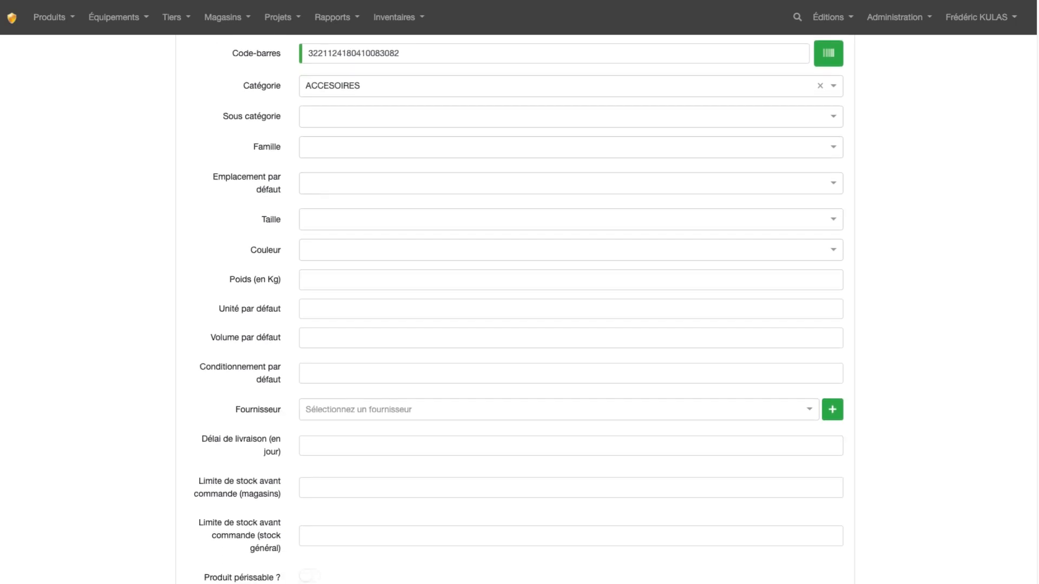
{"action": "scroll", "coordinate": [520, 308], "scroll_direction": "down", "scroll_amount": 2}
{"action": "scroll", "coordinate": [520, 308], "scroll_direction": "down", "scroll_amount": 1}
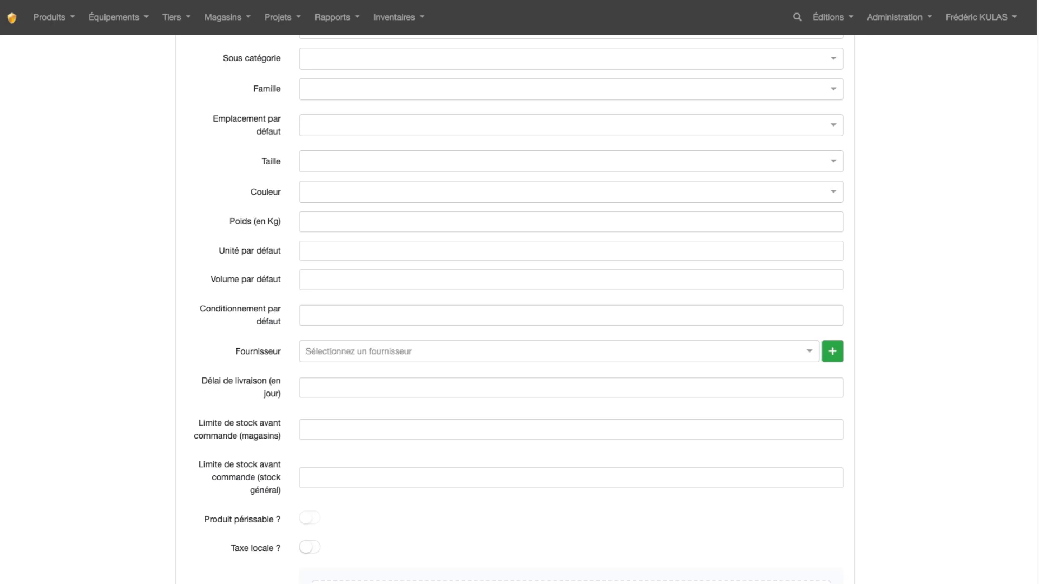
{"action": "left_click", "coordinate": [559, 352]}
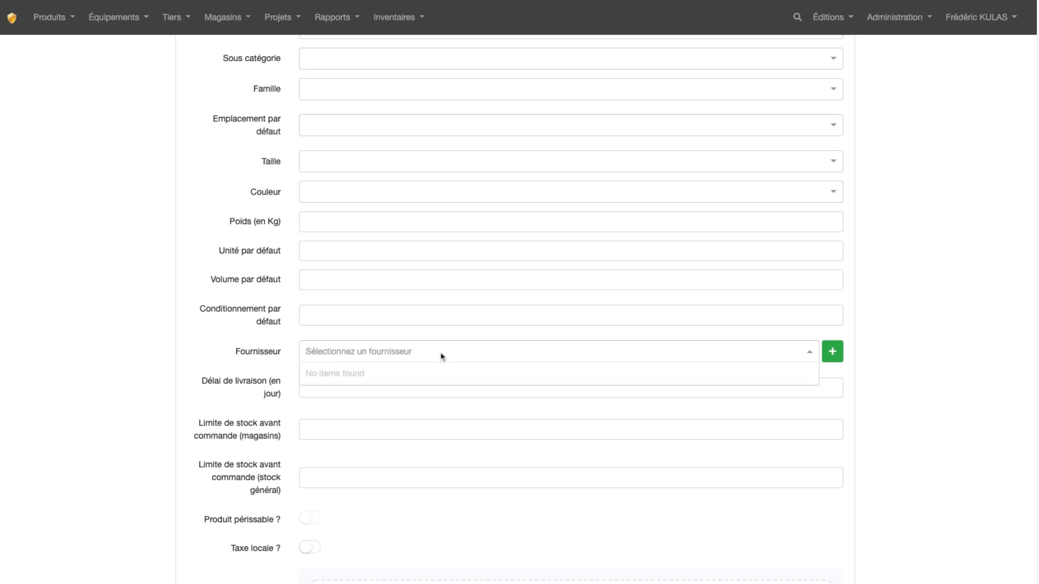
{"action": "left_click", "coordinate": [832, 352]}
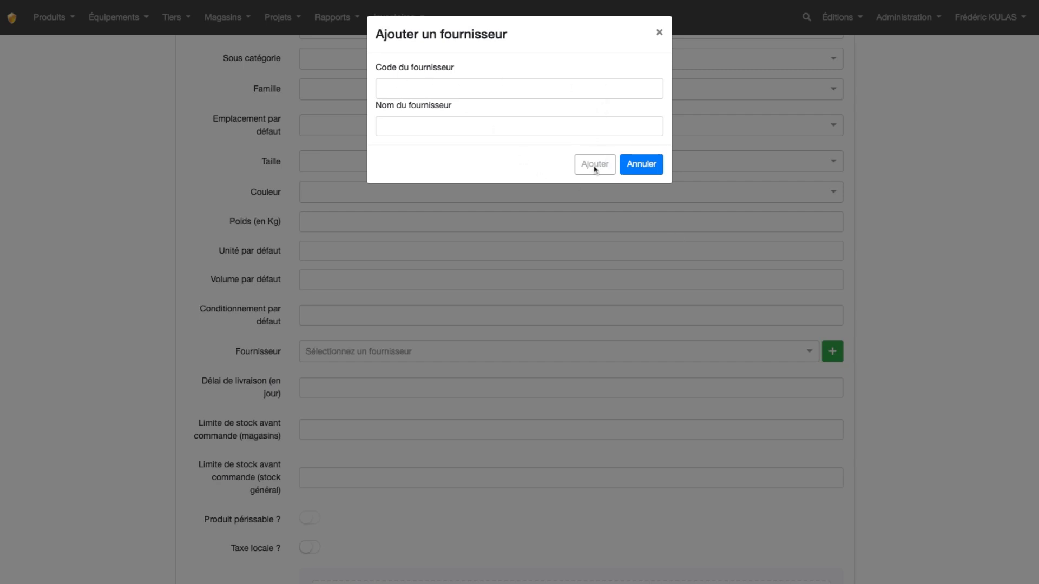
{"action": "left_click", "coordinate": [631, 167]}
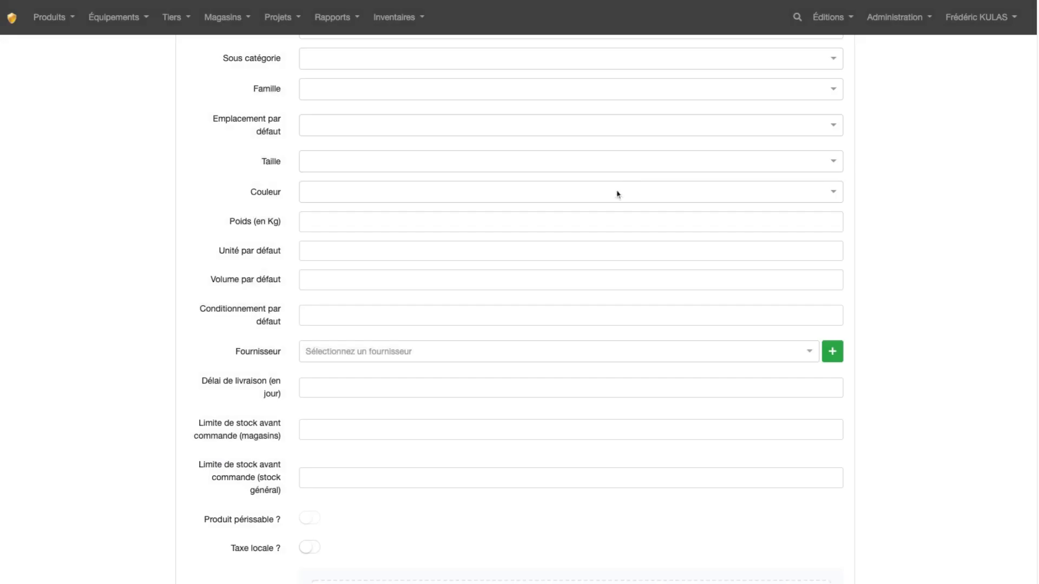
Step: Examine the stock limits before ordering, for the stores and for the general stock
{"action": "scroll", "coordinate": [297, 359], "scroll_direction": "down", "scroll_amount": 1}
{"action": "scroll", "coordinate": [295, 359], "scroll_direction": "down", "scroll_amount": 4}
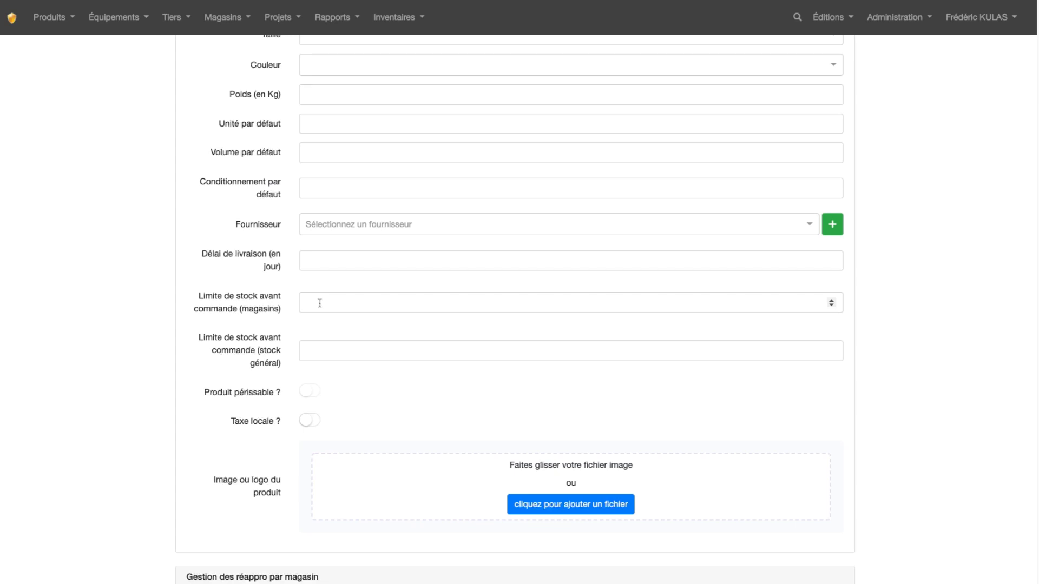
{"action": "double_click", "coordinate": [245, 310]}
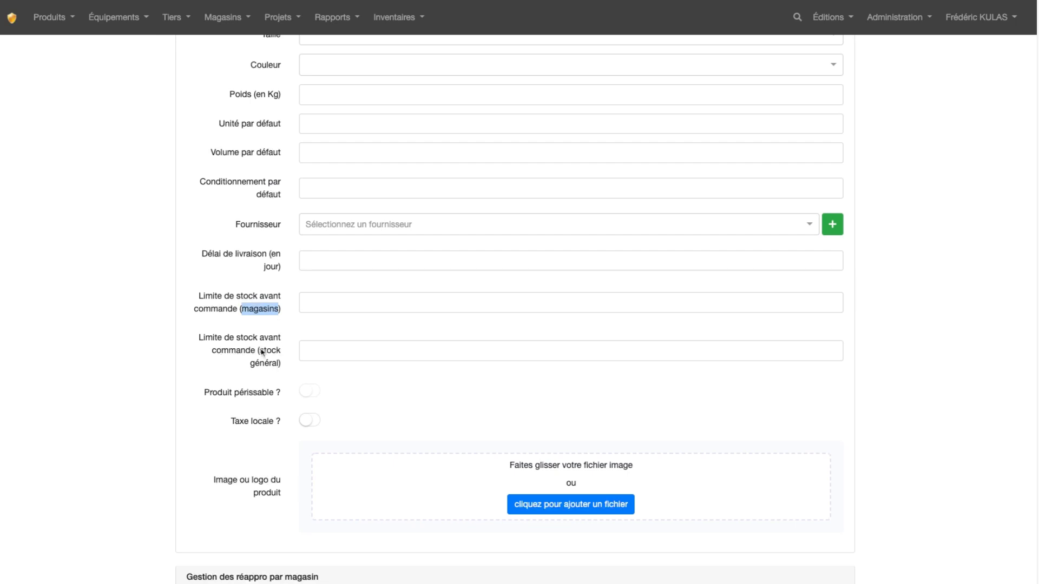
{"action": "left_click_drag", "start_coordinate": [261, 352], "coordinate": [272, 363]}
{"action": "left_click", "coordinate": [287, 329]}
Step: Add the file "cle-plate-facom (1).jpg" as the product image
{"action": "mouse_move", "coordinate": [317, 396]}
{"action": "scroll", "coordinate": [484, 378], "scroll_direction": "down", "scroll_amount": 3}
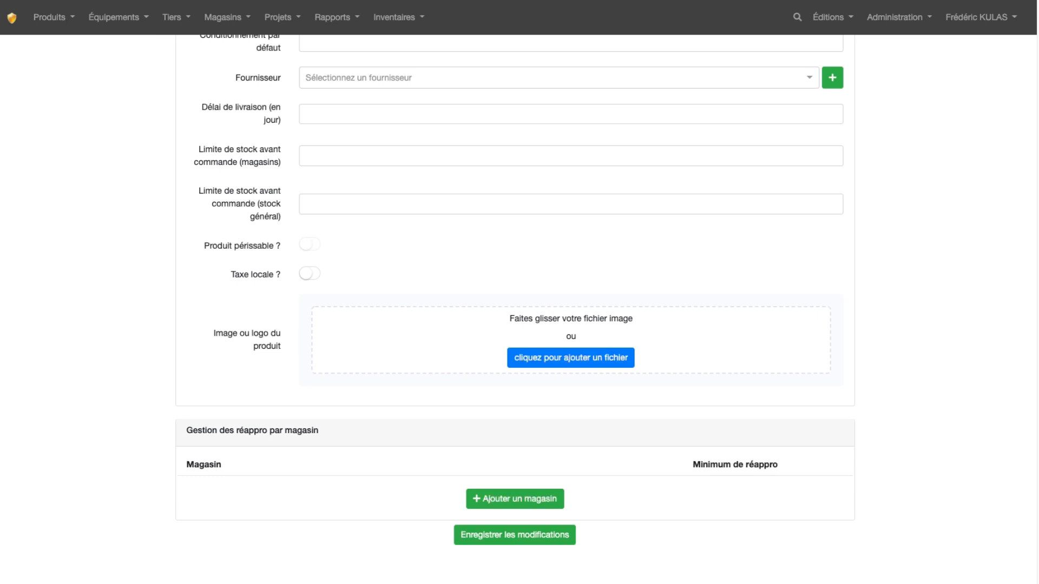
{"action": "left_click", "coordinate": [571, 358]}
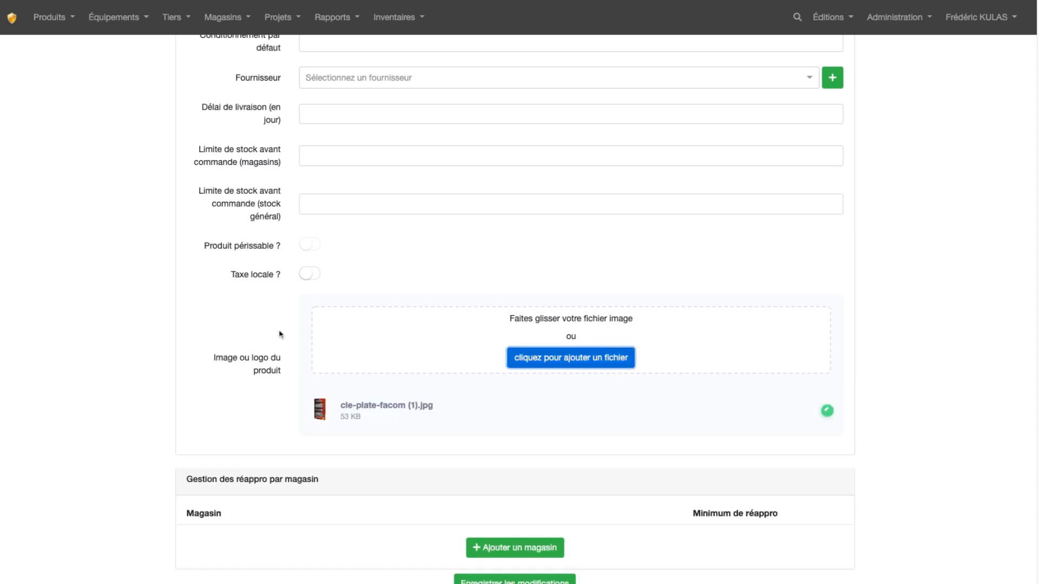
Step: Try out a restocking entry for Magasin principal and remove it without a minimum quantity
{"action": "scroll", "coordinate": [279, 334], "scroll_direction": "down", "scroll_amount": 1}
{"action": "scroll", "coordinate": [278, 335], "scroll_direction": "down", "scroll_amount": 1}
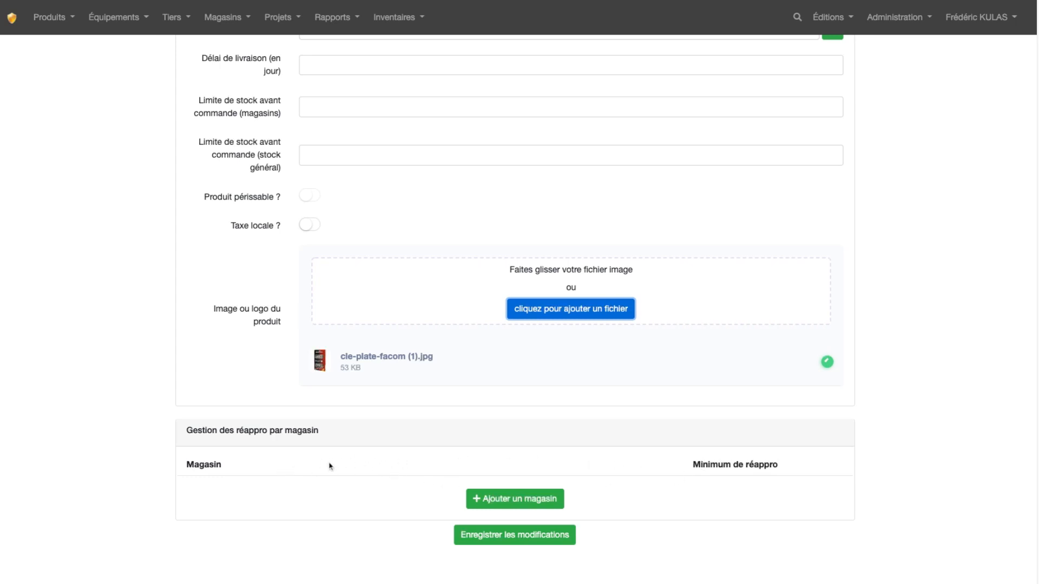
{"action": "left_click", "coordinate": [508, 499]}
{"action": "left_click", "coordinate": [411, 494]}
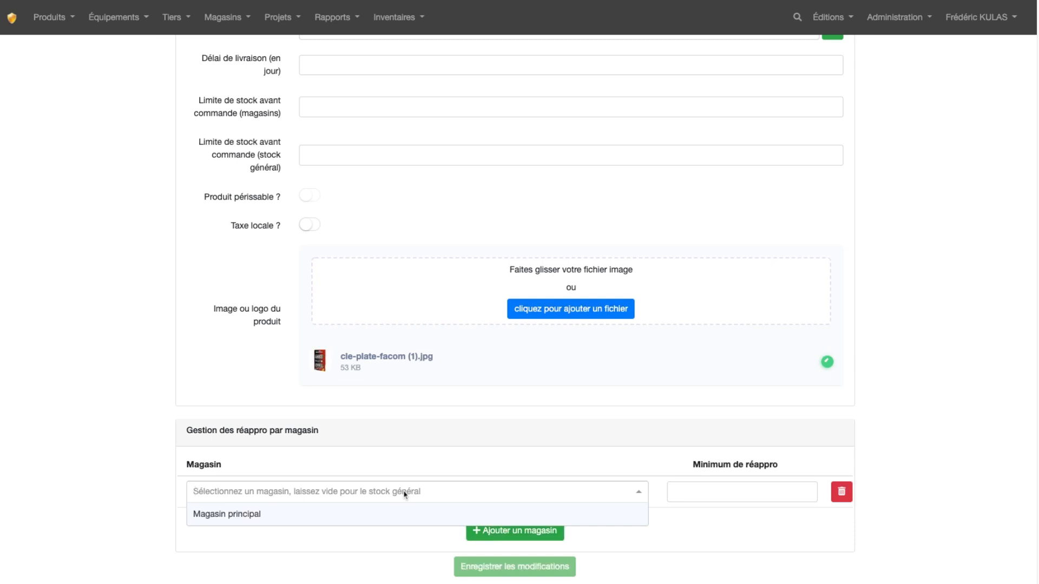
{"action": "left_click", "coordinate": [312, 518]}
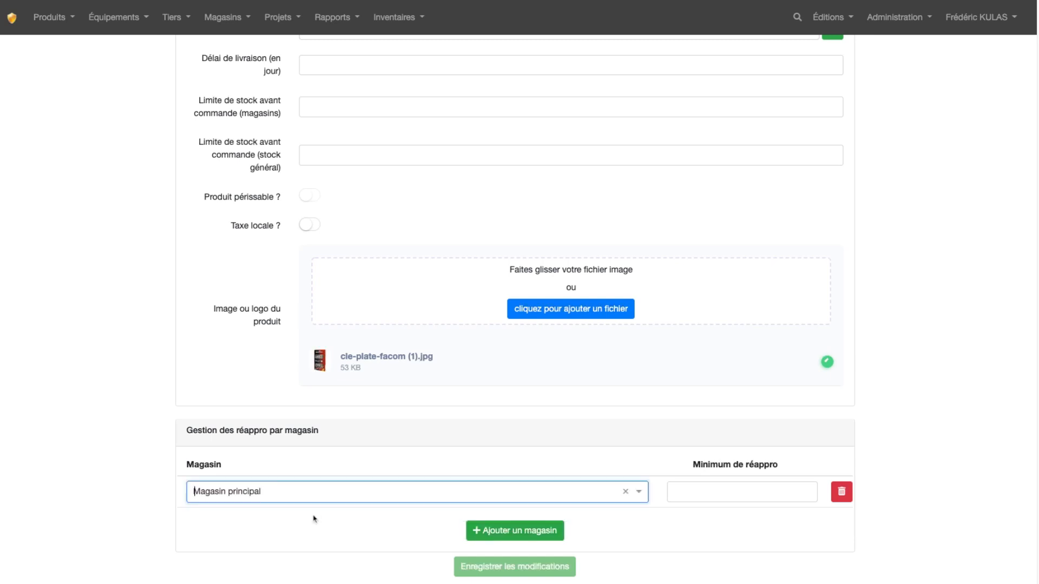
{"action": "left_click", "coordinate": [749, 493]}
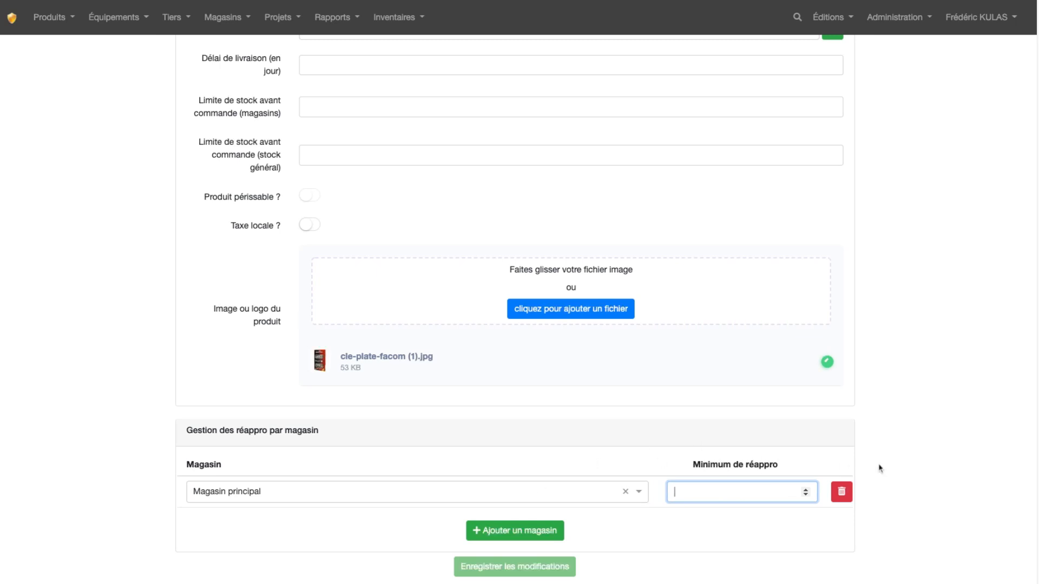
{"action": "left_click", "coordinate": [842, 492]}
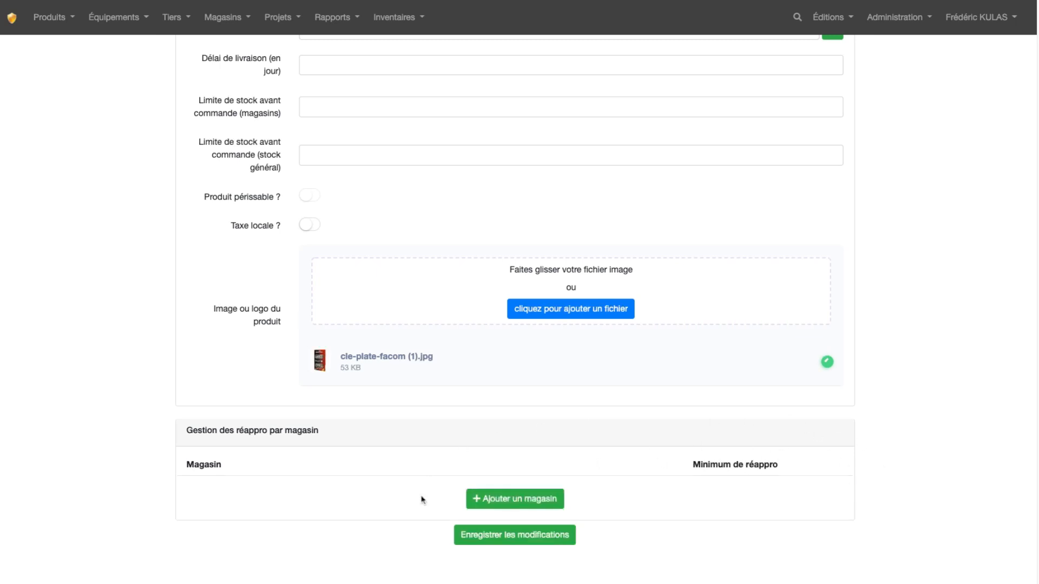
Step: Save the product changes and open the [ACC] Clé plate FACOM product sheet to review its details
{"action": "left_click", "coordinate": [523, 540]}
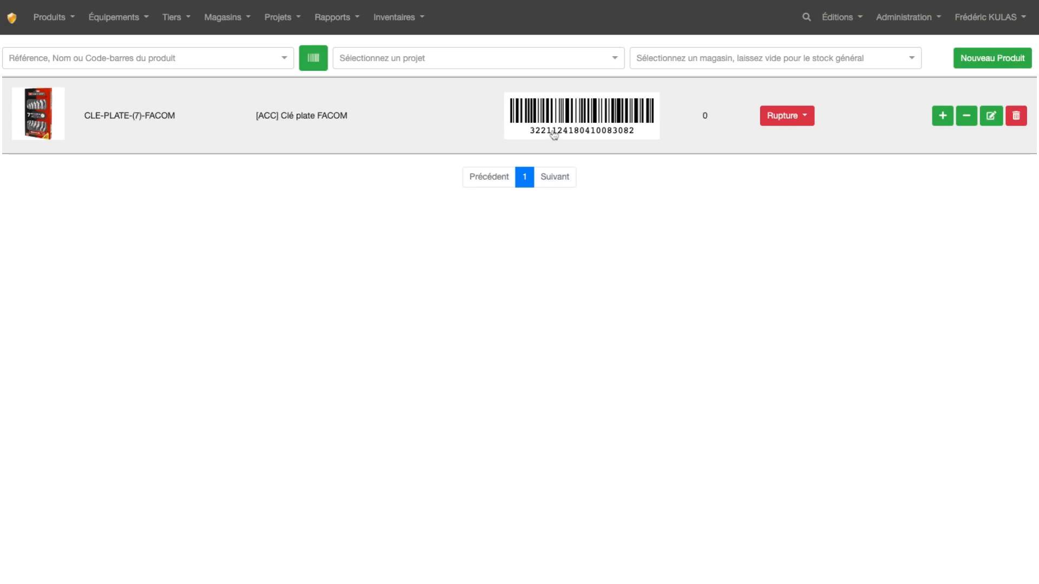
{"action": "left_click", "coordinate": [317, 127]}
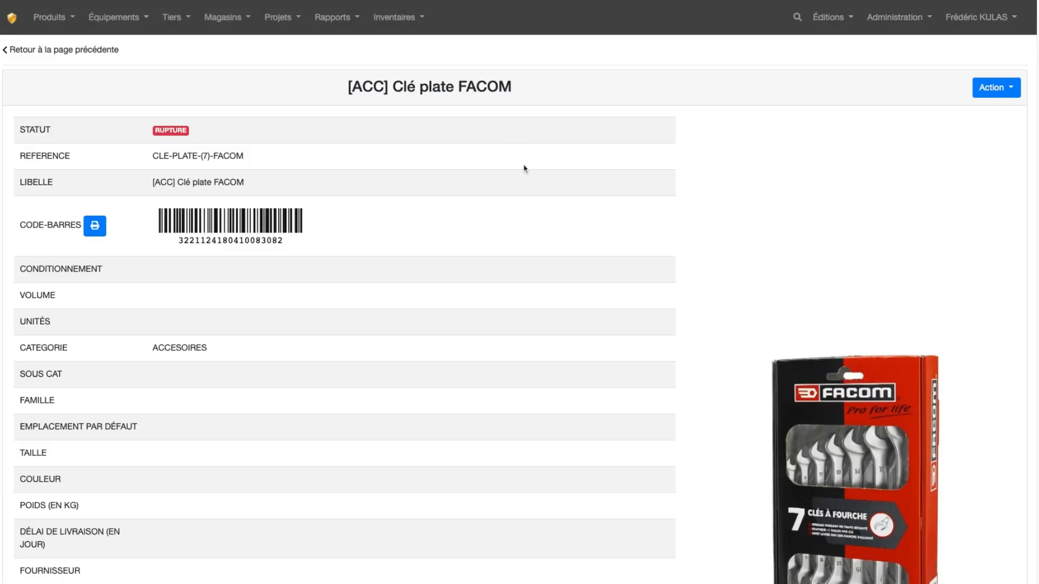
{"action": "scroll", "coordinate": [408, 244], "scroll_direction": "down", "scroll_amount": 3}
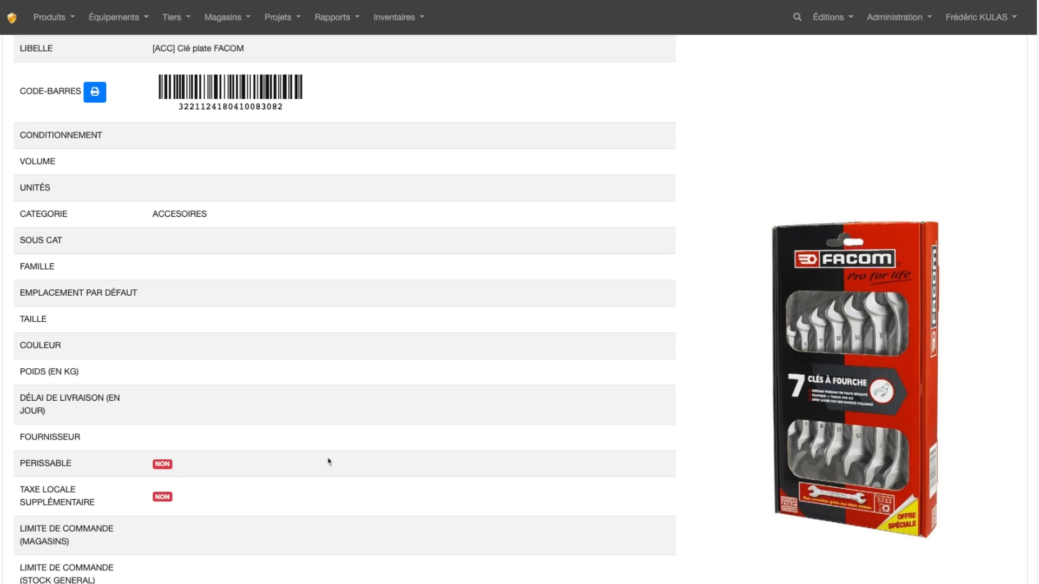
Step: Examine the product sheet's characteristics, QR code, description and stock status
{"action": "scroll", "coordinate": [360, 440], "scroll_direction": "down", "scroll_amount": 4}
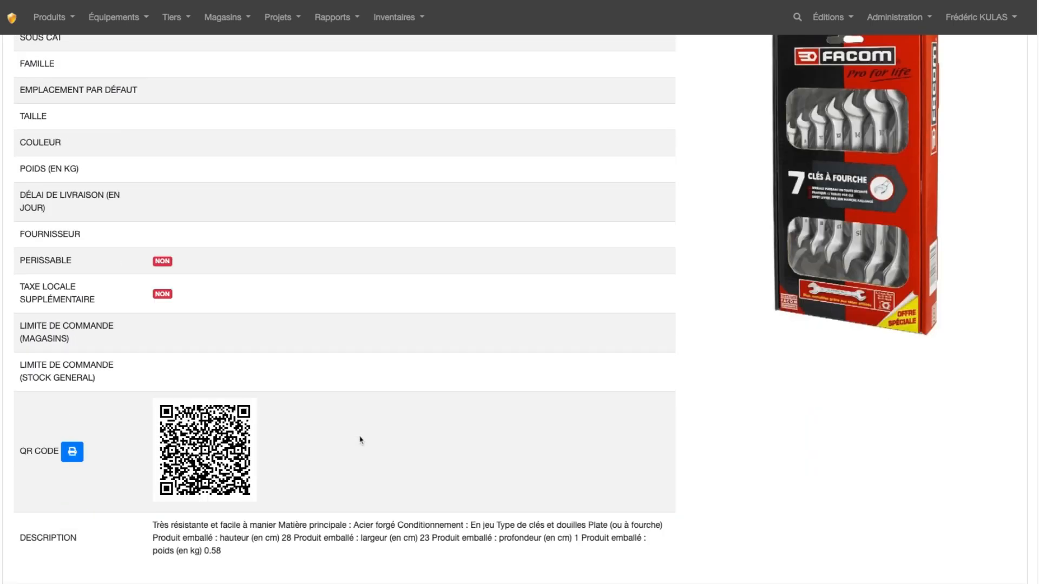
{"action": "scroll", "coordinate": [361, 440], "scroll_direction": "up", "scroll_amount": 1}
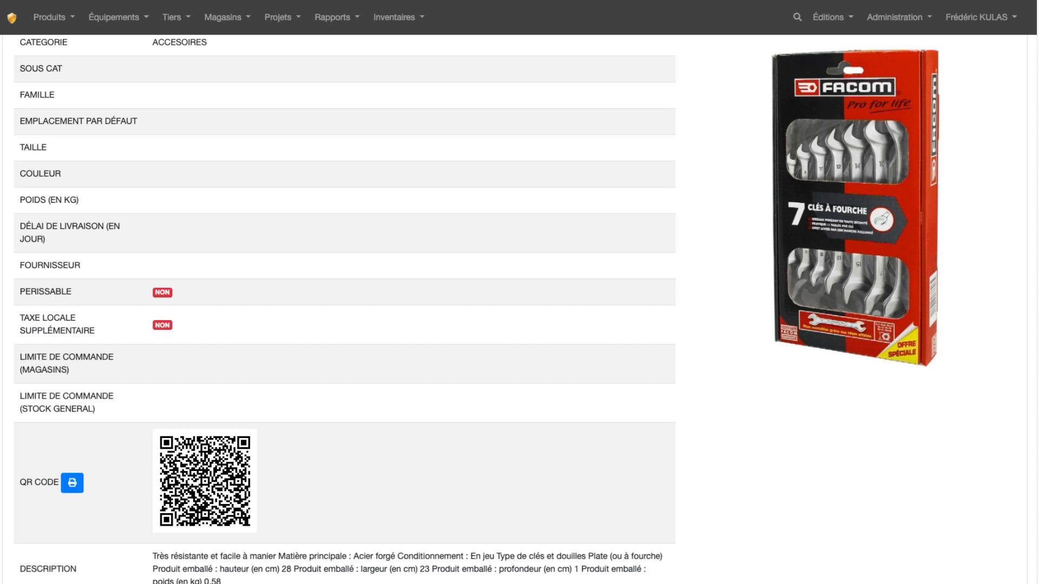
{"action": "scroll", "coordinate": [337, 403], "scroll_direction": "down", "scroll_amount": 4}
{"action": "scroll", "coordinate": [335, 404], "scroll_direction": "up", "scroll_amount": 4}
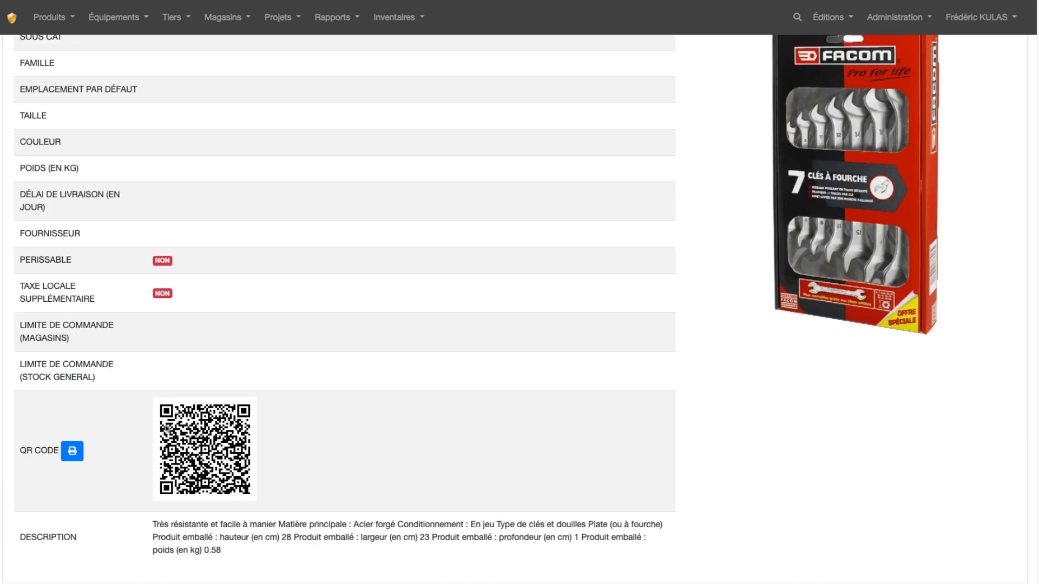
{"action": "scroll", "coordinate": [480, 398], "scroll_direction": "up", "scroll_amount": 3}
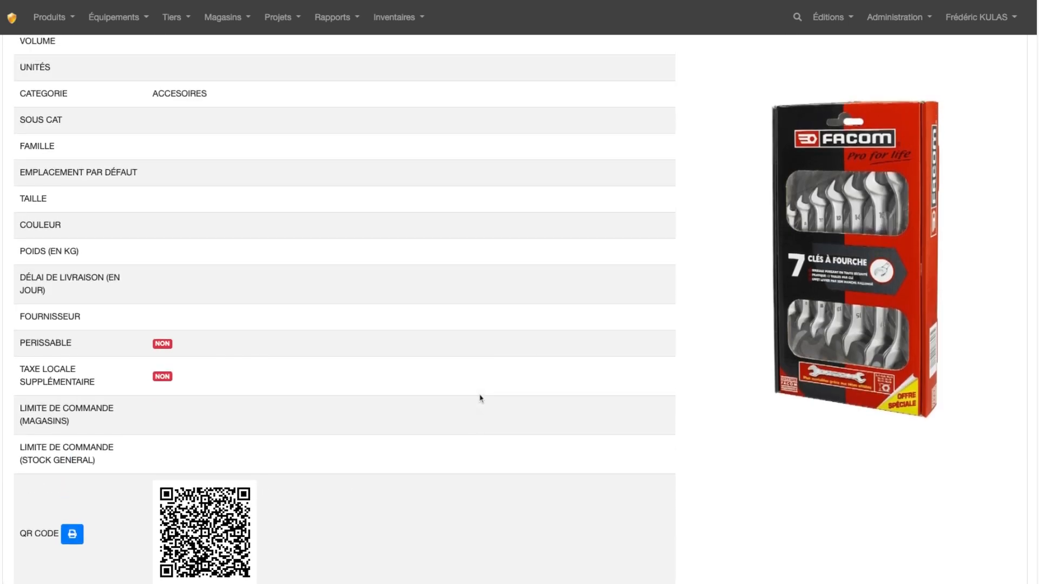
{"action": "scroll", "coordinate": [481, 399], "scroll_direction": "down", "scroll_amount": 5}
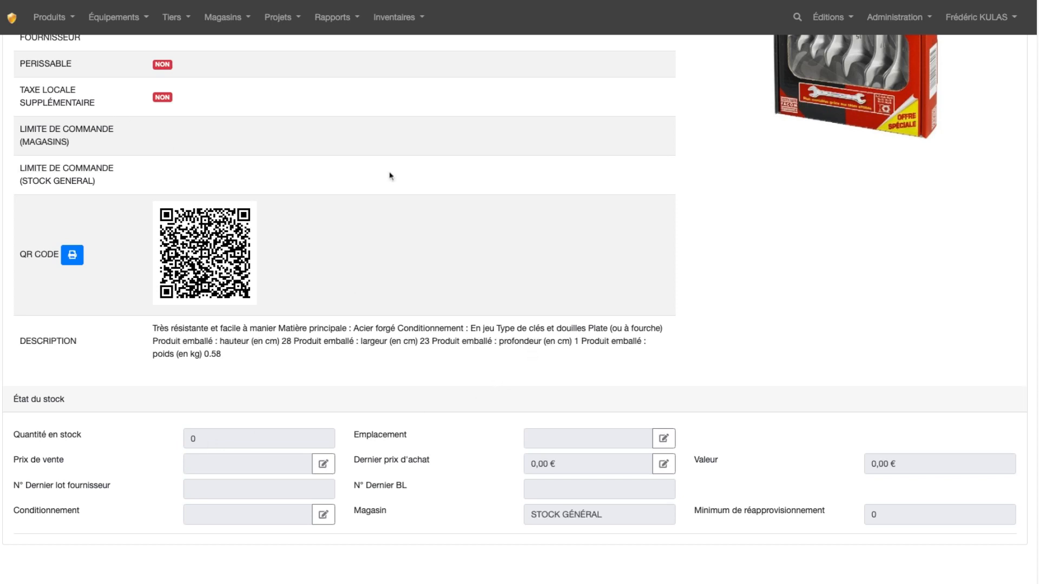
{"action": "scroll", "coordinate": [571, 371], "scroll_direction": "up", "scroll_amount": 1}
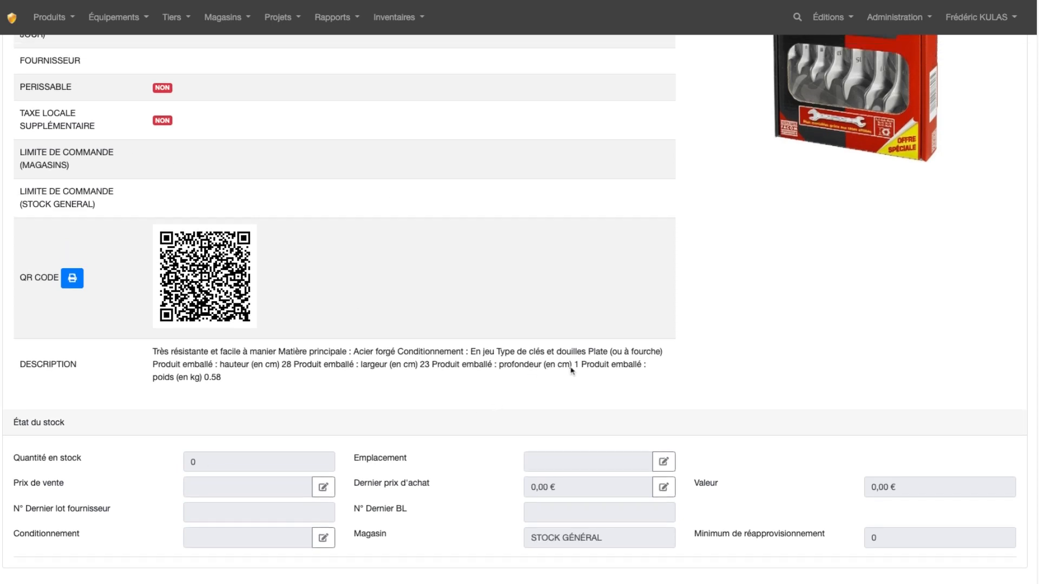
{"action": "scroll", "coordinate": [571, 371], "scroll_direction": "up", "scroll_amount": 10}
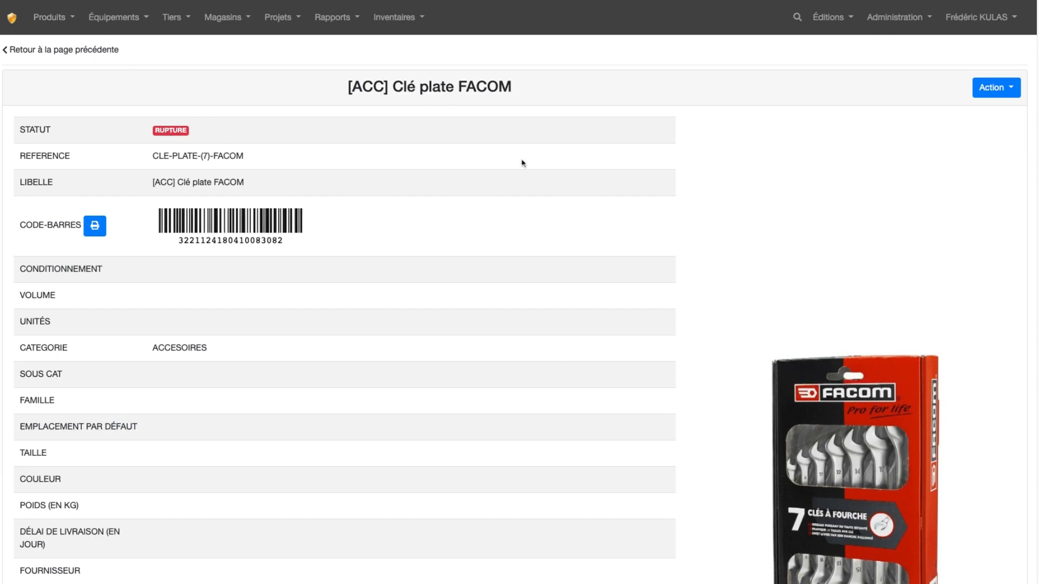
Step: Start a stock entry for the [ACC] Clé plate FACOM product from its sheet
{"action": "left_click", "coordinate": [1004, 96]}
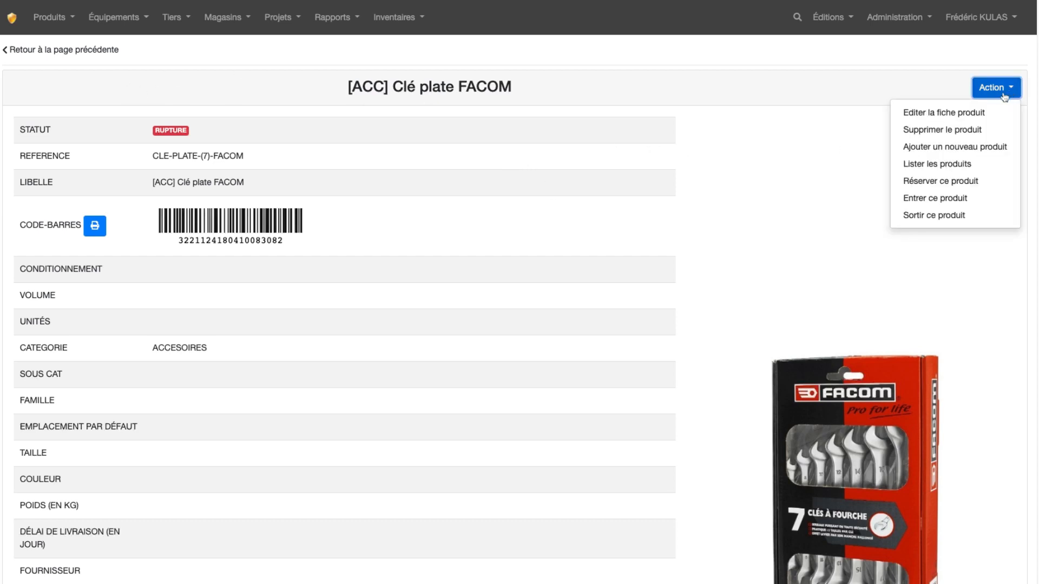
{"action": "left_click", "coordinate": [954, 203]}
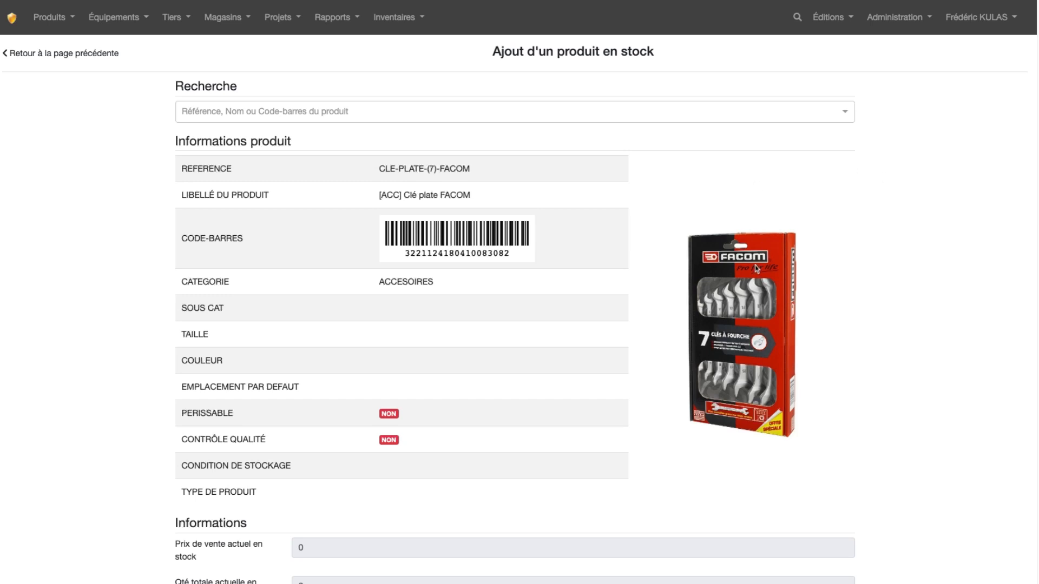
{"action": "left_click", "coordinate": [446, 115]}
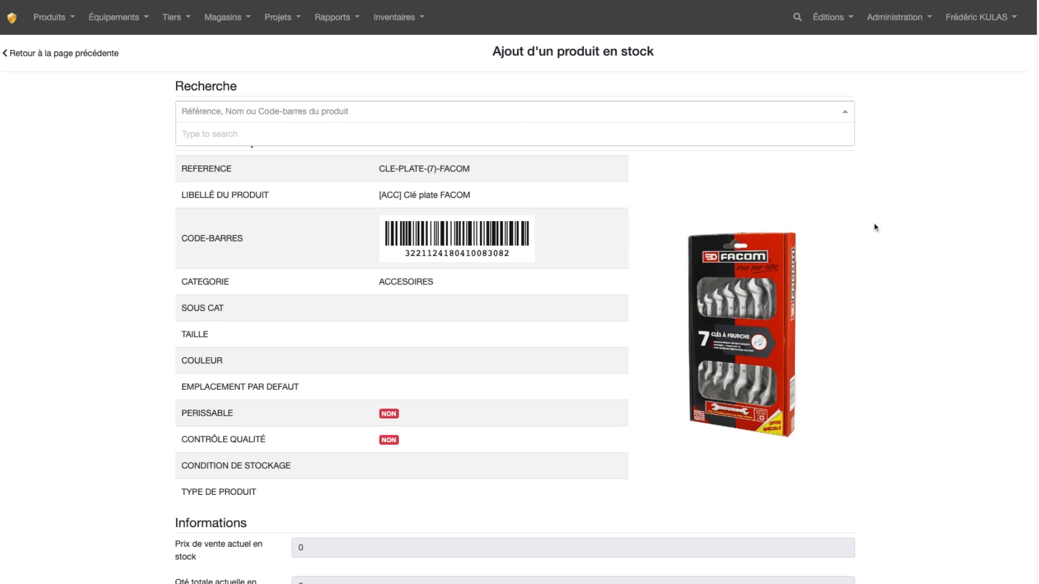
{"action": "left_click", "coordinate": [881, 202]}
Step: Look through the stores offered for "Magasin approvisionné" in the entry form
{"action": "scroll", "coordinate": [883, 204], "scroll_direction": "down", "scroll_amount": 1}
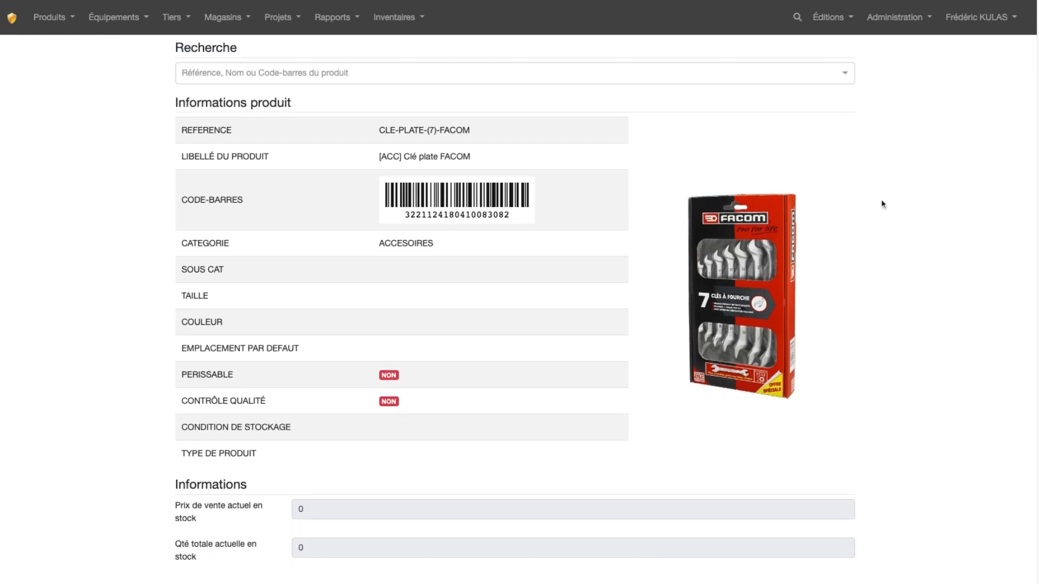
{"action": "scroll", "coordinate": [883, 204], "scroll_direction": "down", "scroll_amount": 6}
{"action": "scroll", "coordinate": [883, 206], "scroll_direction": "down", "scroll_amount": 1}
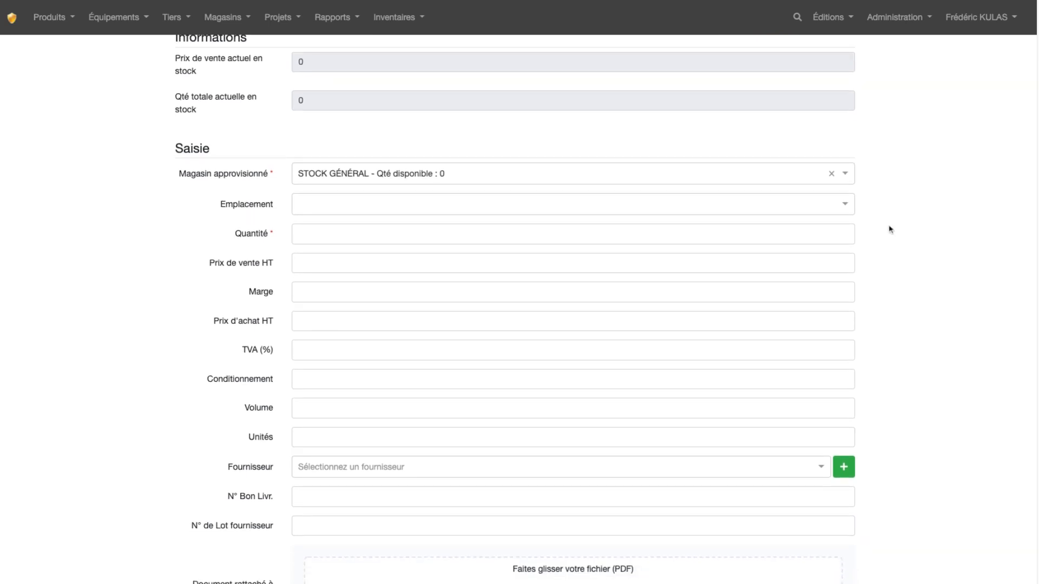
{"action": "left_click", "coordinate": [730, 176]}
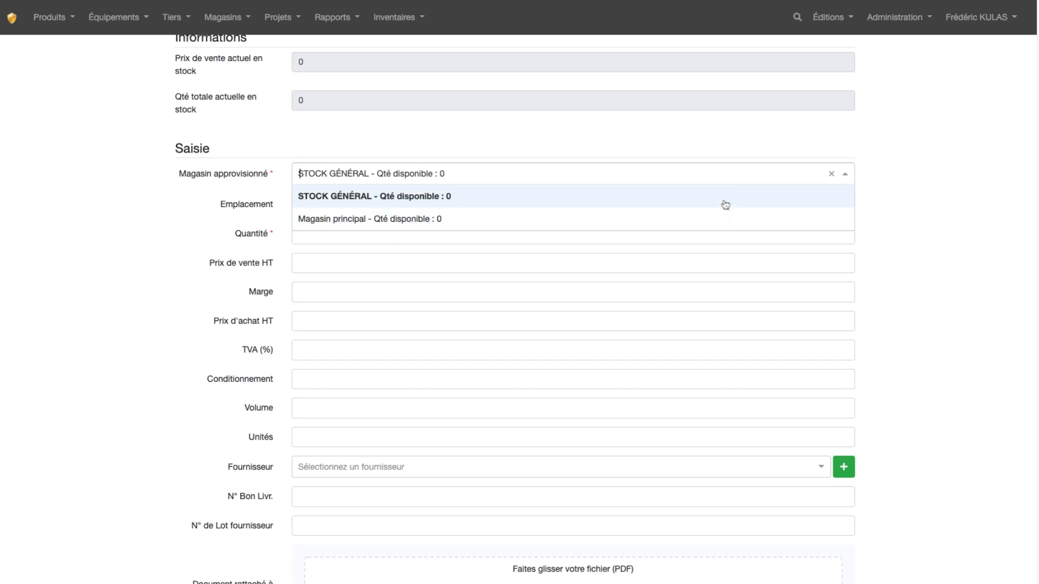
{"action": "left_click", "coordinate": [890, 210]}
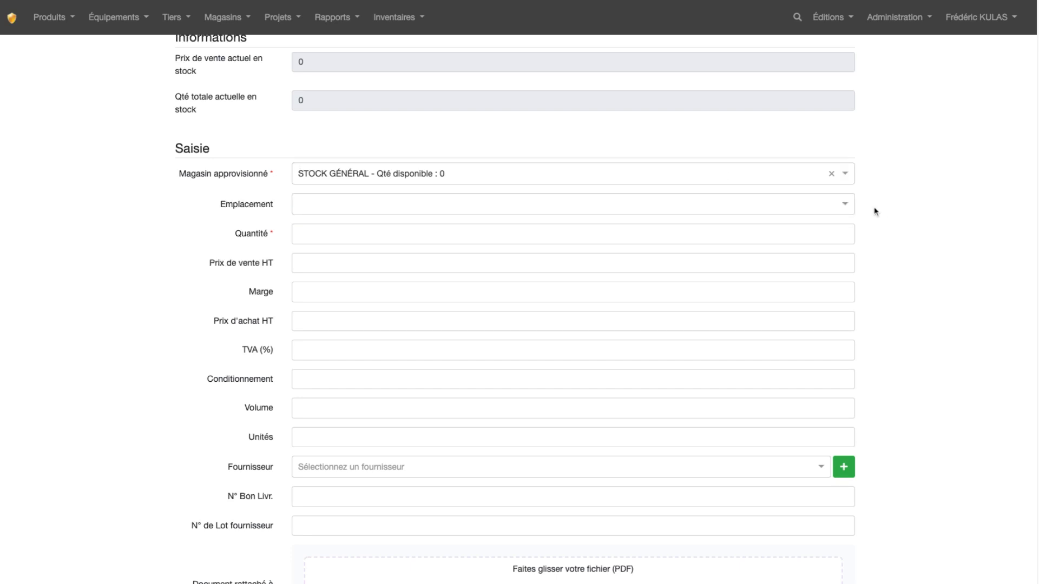
{"action": "left_click", "coordinate": [543, 210]}
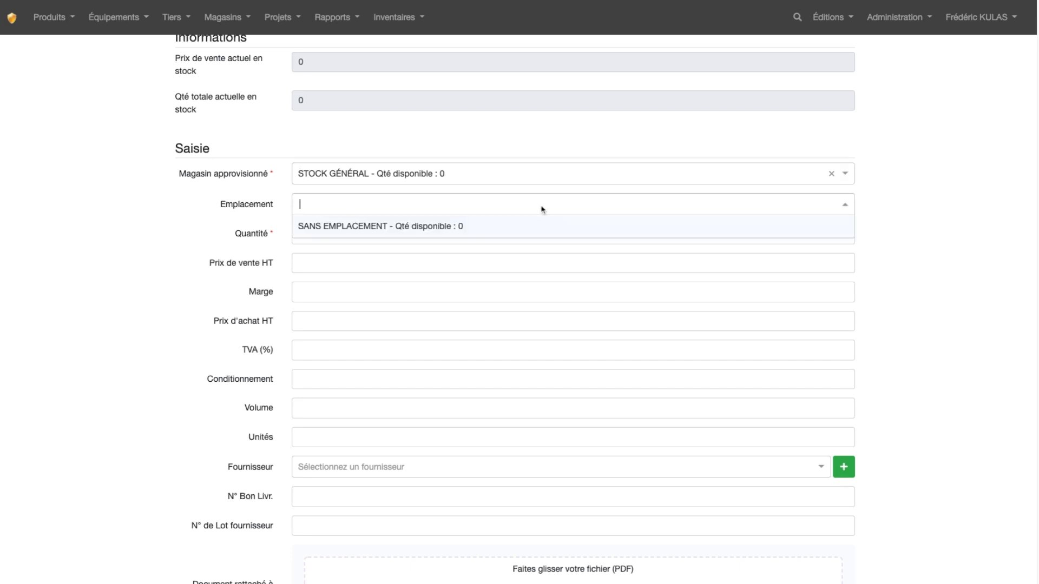
{"action": "left_click", "coordinate": [422, 227]}
{"action": "left_click", "coordinate": [831, 204]}
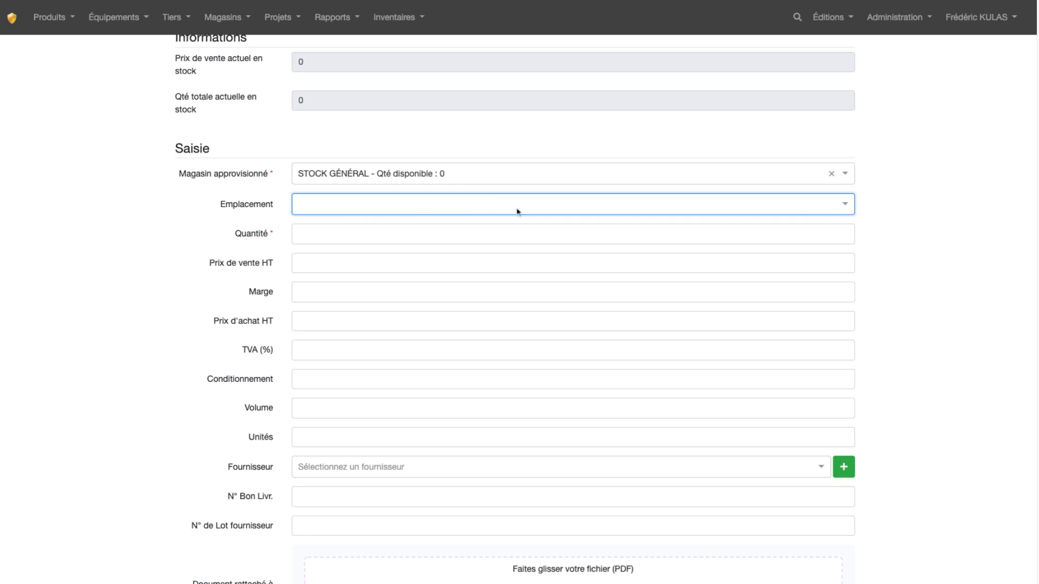
Step: Add RACK-01 as a new storage location for the stock entry
{"action": "left_click", "coordinate": [475, 208]}
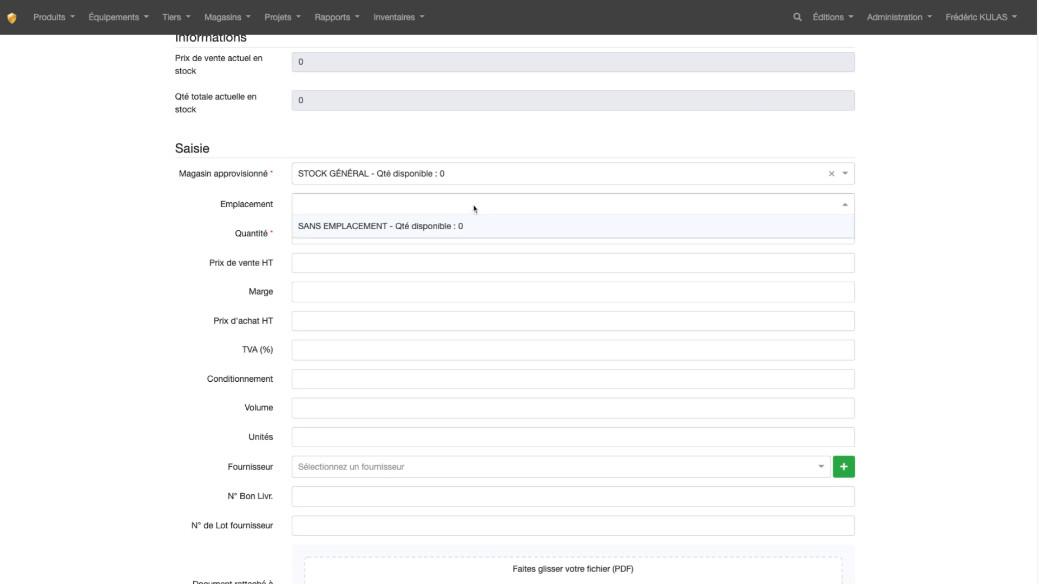
{"action": "type", "text": "RACK"}
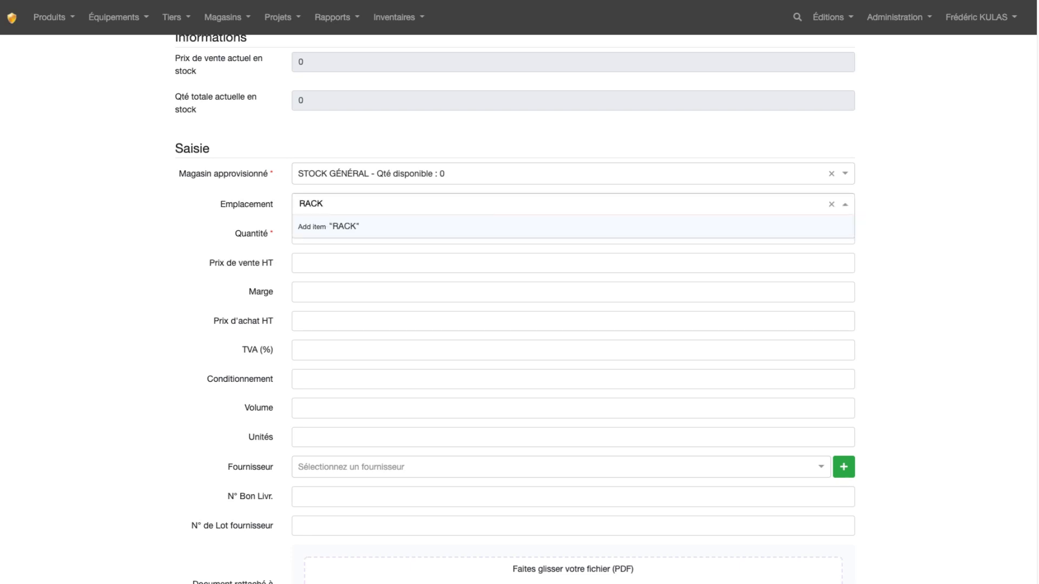
{"action": "type", "text": "-01"}
{"action": "left_click", "coordinate": [348, 233]}
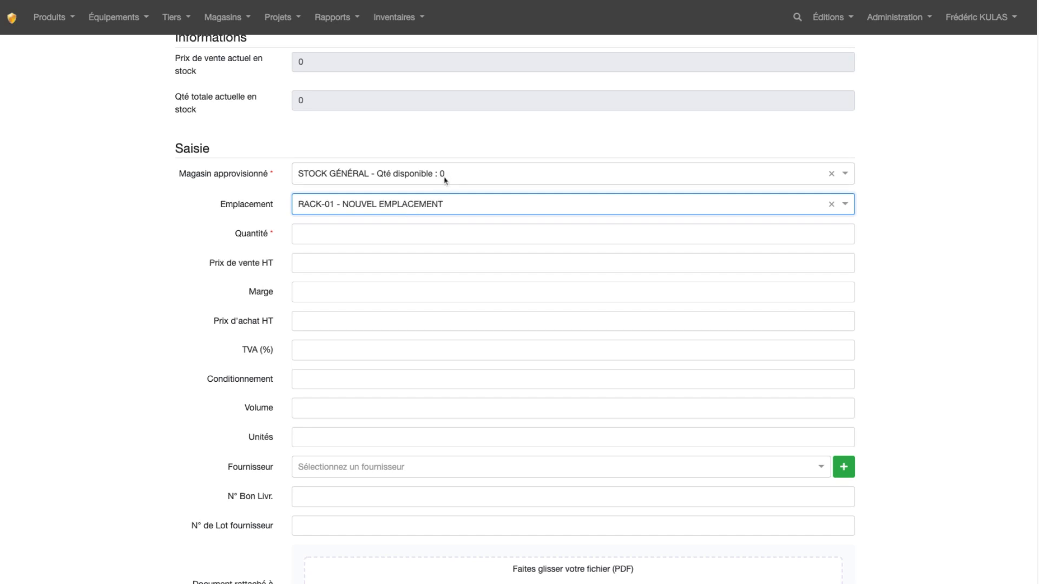
Step: Set the entry's quantity to 100 and the purchase price excluding tax to 89
{"action": "left_click", "coordinate": [373, 227]}
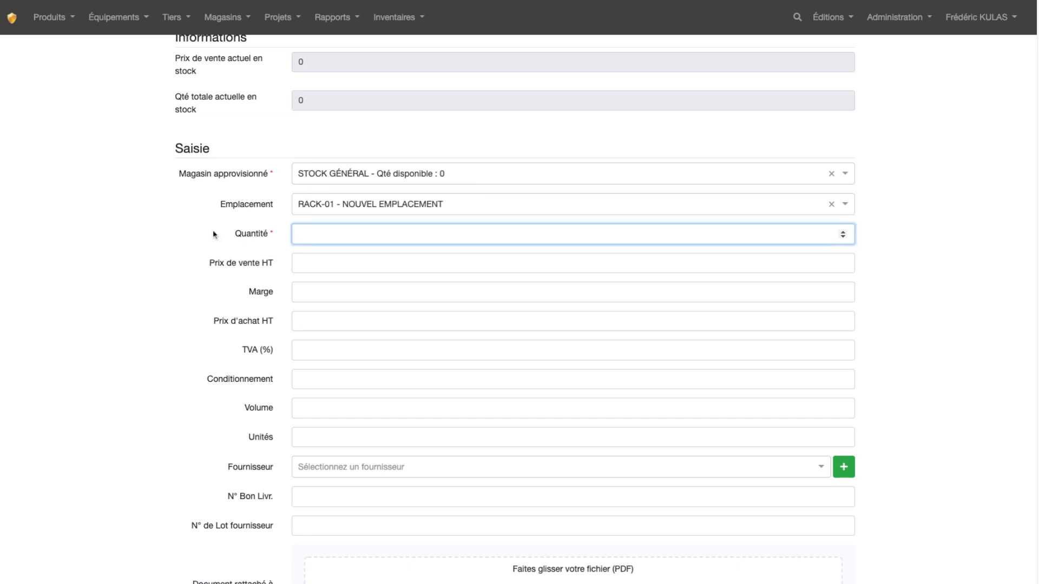
{"action": "type", "text": "100"}
{"action": "left_click", "coordinate": [318, 321]}
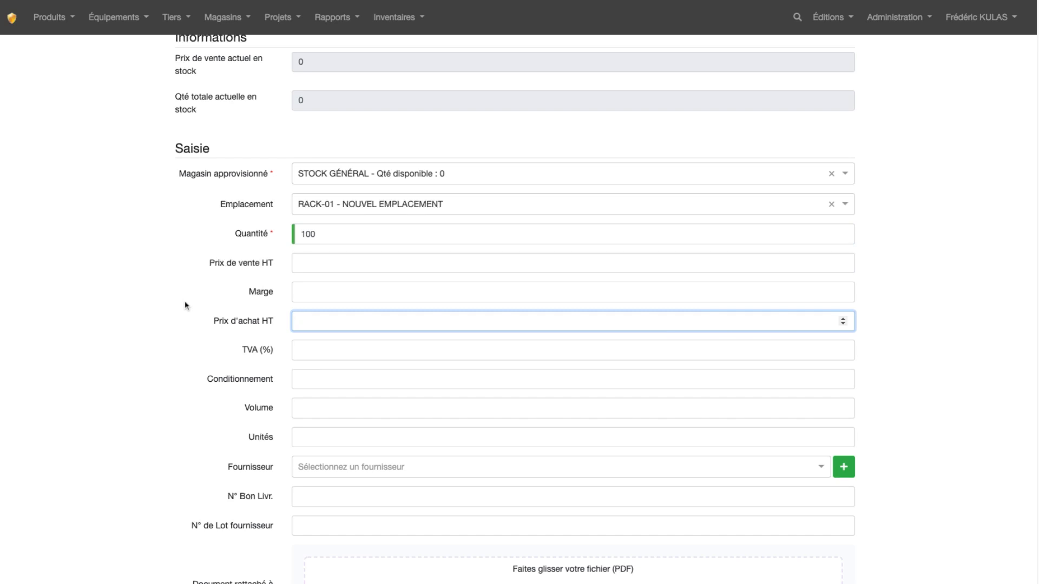
{"action": "type", "text": "89"}
Step: Set the margin to 10 and the VAT rate to 20%
{"action": "left_click", "coordinate": [315, 292]}
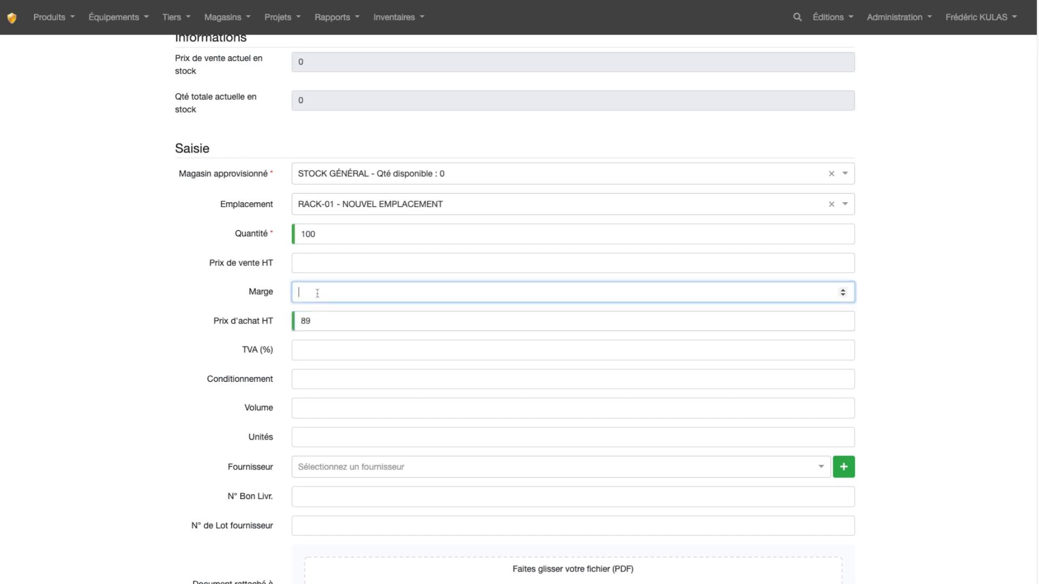
{"action": "type", "text": "10"}
{"action": "left_click", "coordinate": [339, 348]}
{"action": "type", "text": "2"}
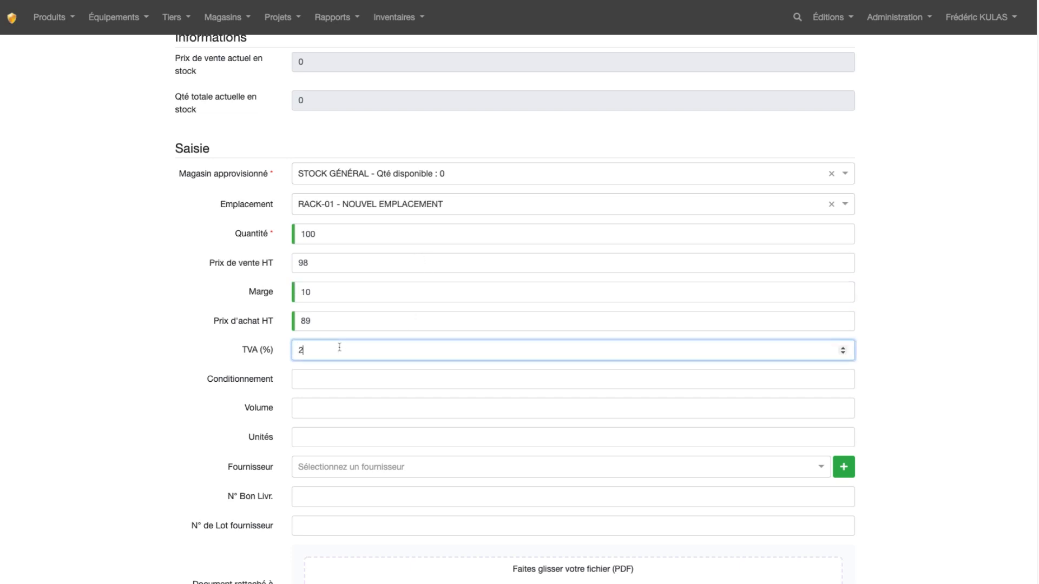
{"action": "type", "text": "0"}
{"action": "left_click", "coordinate": [222, 397]}
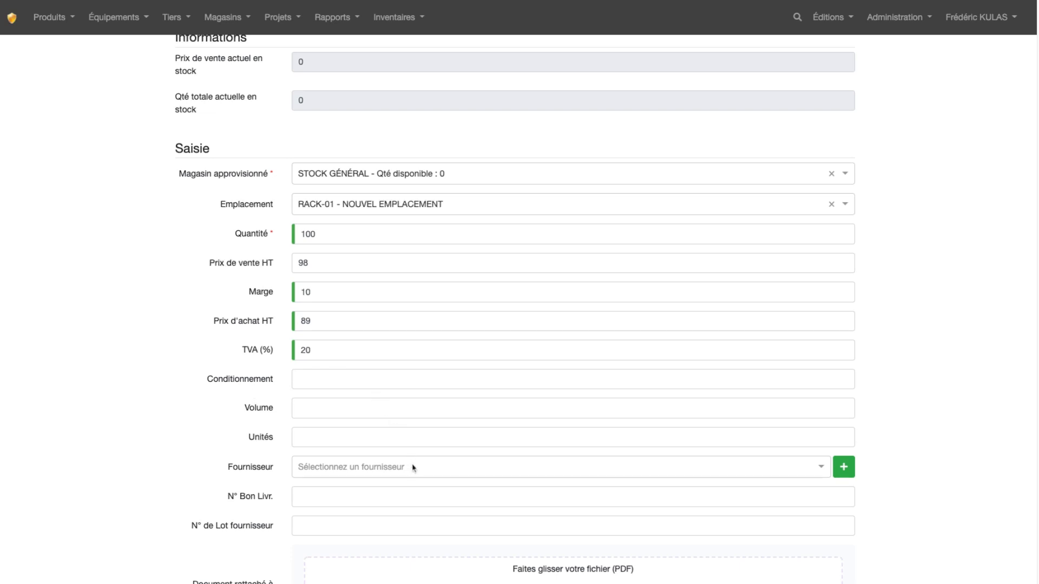
Step: Examine the optional supplier, delivery note, lot number, attached document and supplier order fields, along with the available reports
{"action": "scroll", "coordinate": [464, 386], "scroll_direction": "down", "scroll_amount": 2}
{"action": "scroll", "coordinate": [464, 385], "scroll_direction": "down", "scroll_amount": 5}
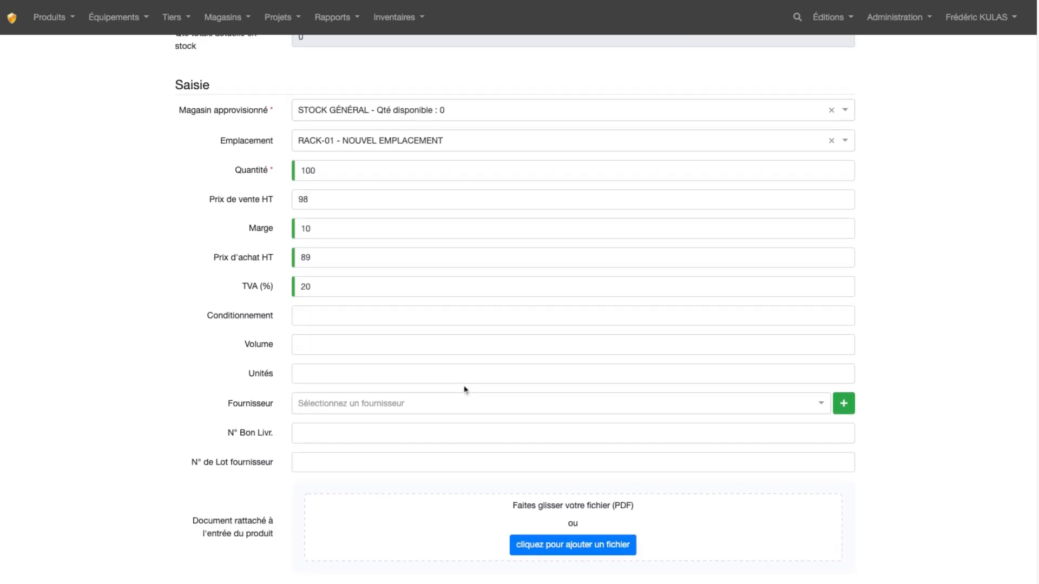
{"action": "left_click", "coordinate": [375, 335]}
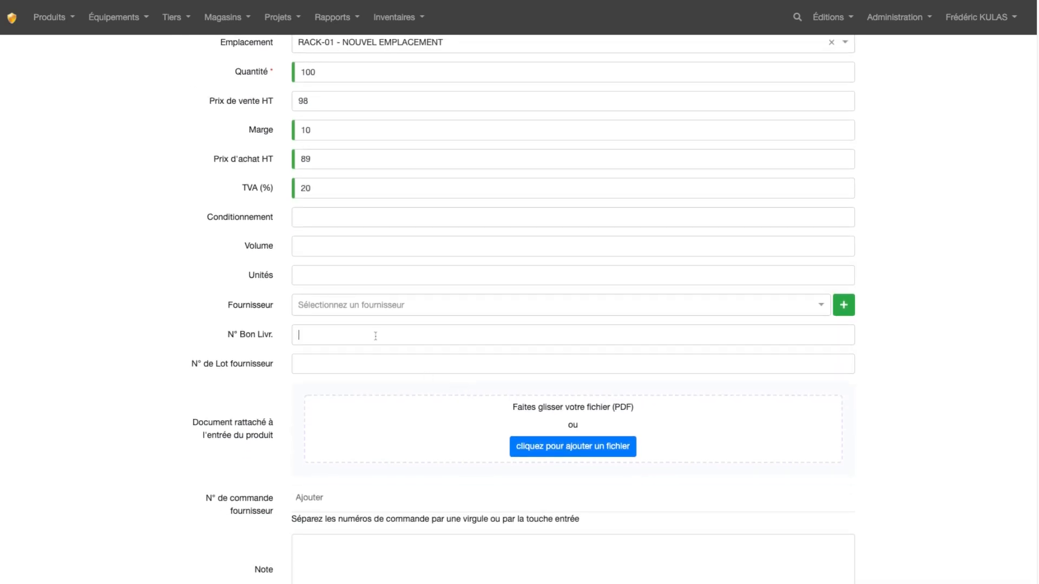
{"action": "left_click", "coordinate": [361, 362]}
{"action": "scroll", "coordinate": [361, 362], "scroll_direction": "down", "scroll_amount": 3}
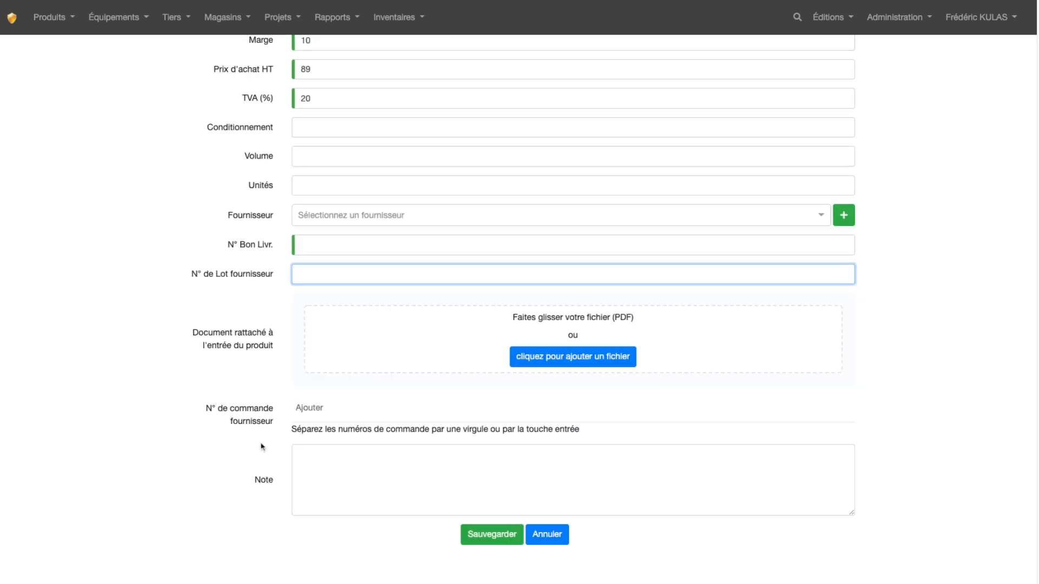
{"action": "left_click", "coordinate": [313, 410]}
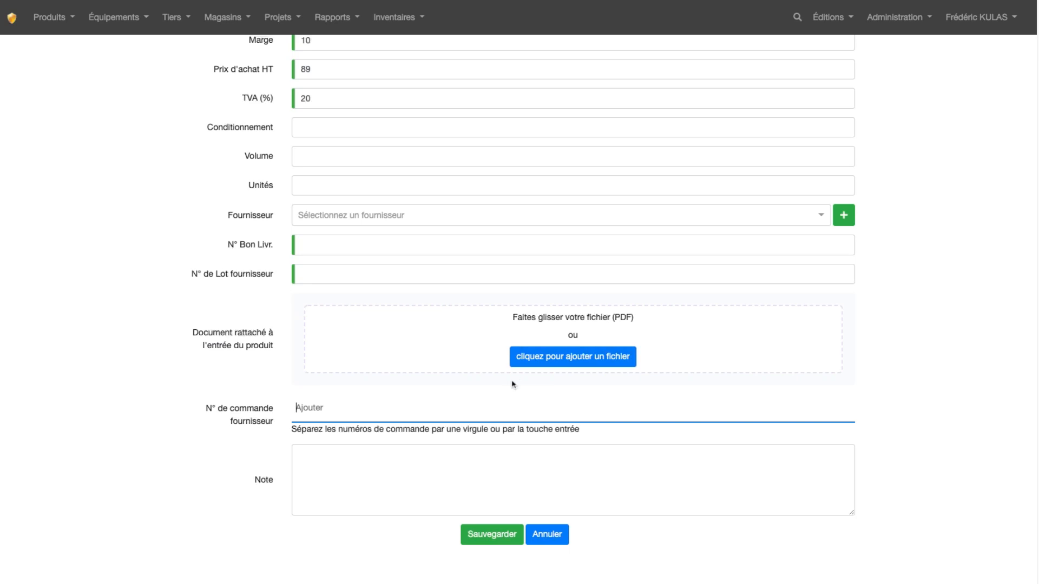
{"action": "left_click", "coordinate": [343, 20]}
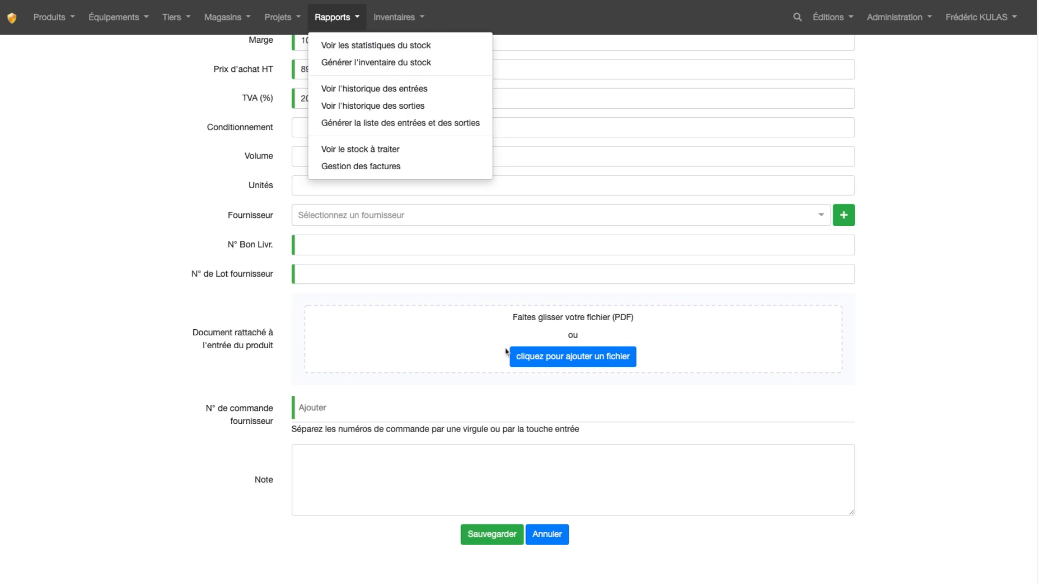
{"action": "left_click", "coordinate": [360, 332]}
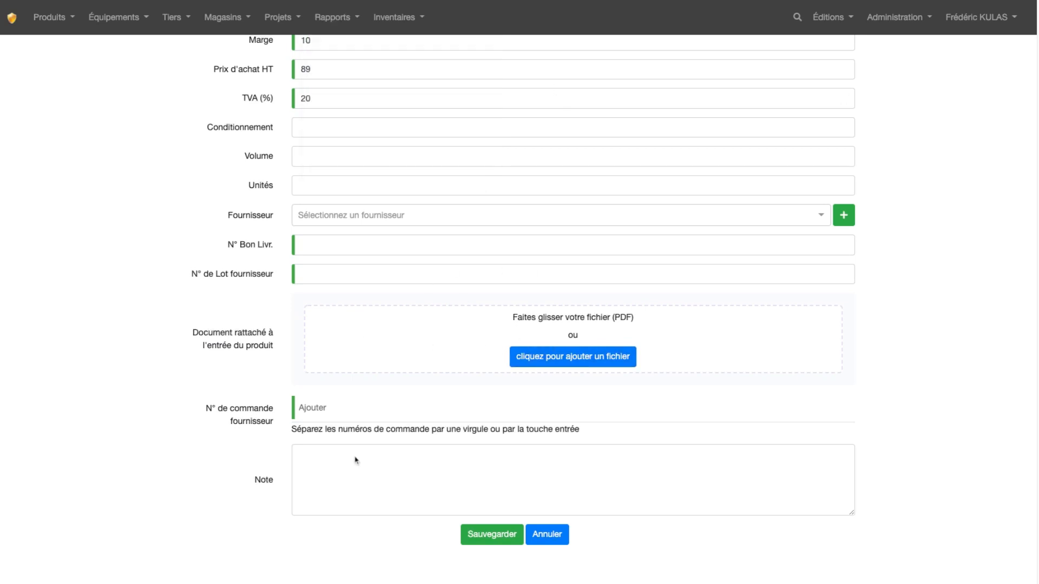
Step: Add the note "RAS" to the stock entry and save it
{"action": "left_click", "coordinate": [380, 468]}
{"action": "type", "text": "RAS"}
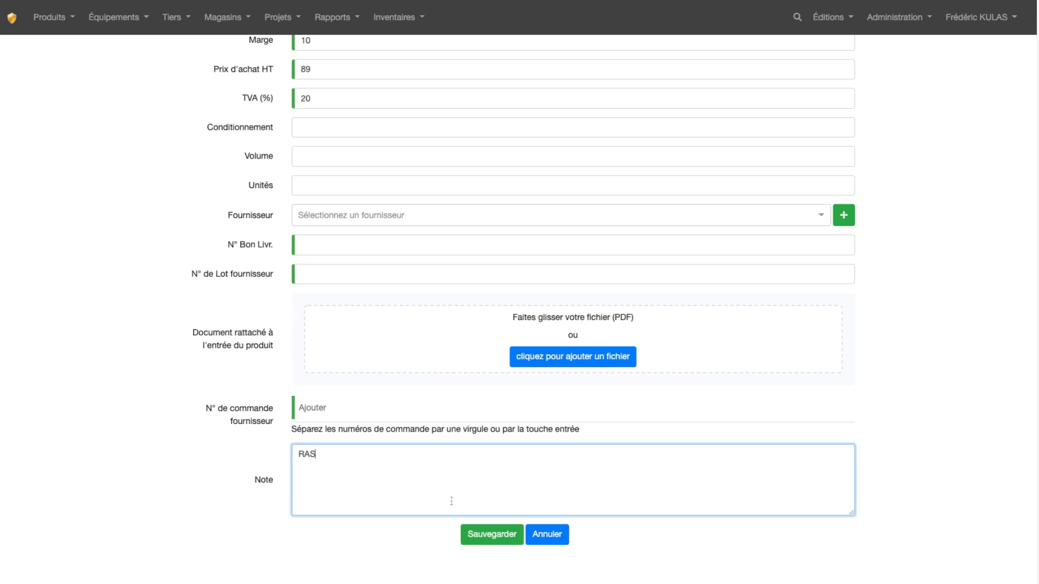
{"action": "left_click", "coordinate": [499, 543]}
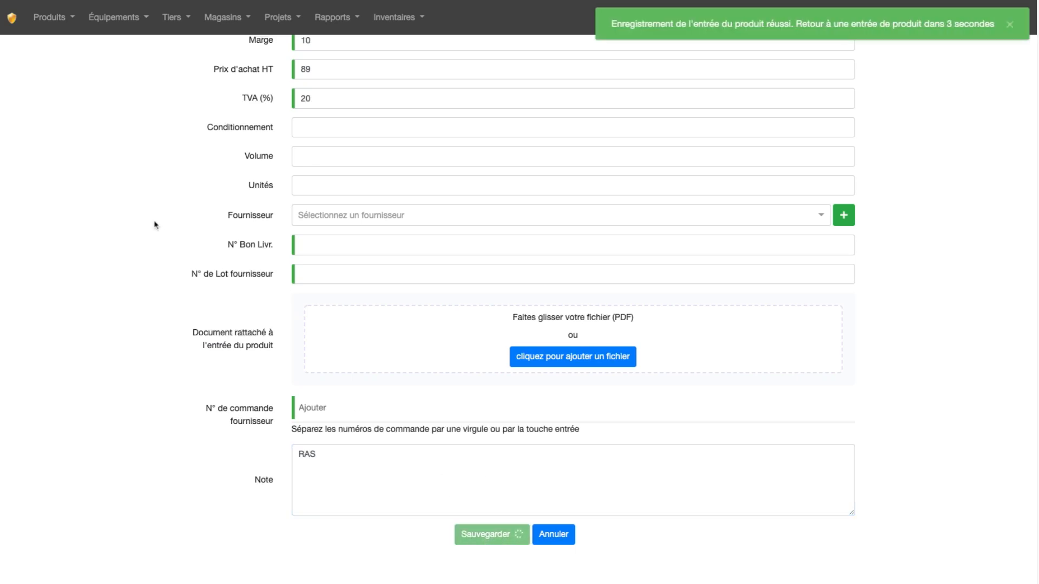
Step: List the products to check the quantity and stock status of Clé plate FACOM
{"action": "left_click", "coordinate": [48, 19]}
{"action": "left_click", "coordinate": [54, 44]}
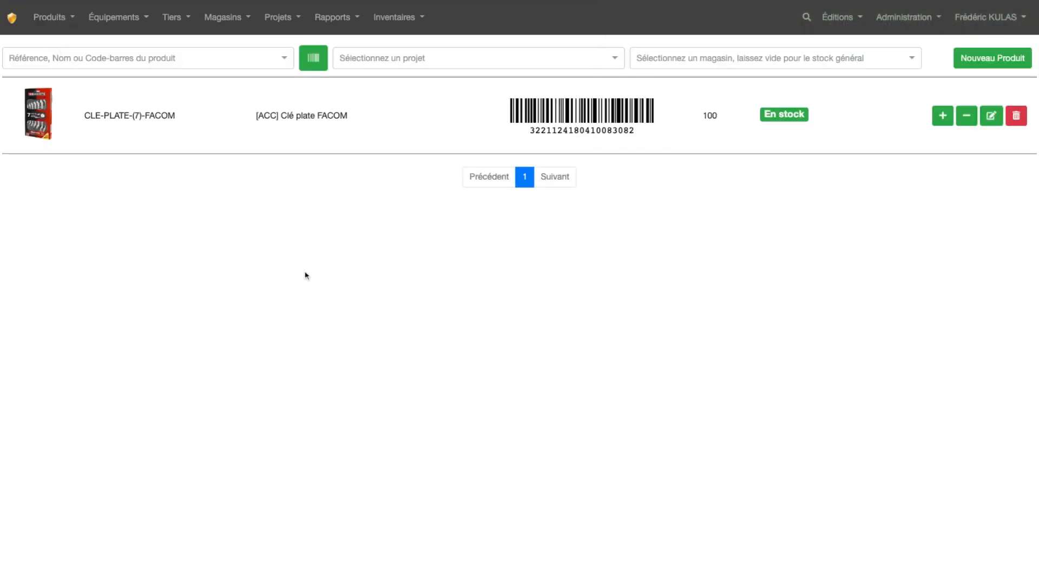
{"action": "left_click", "coordinate": [56, 27]}
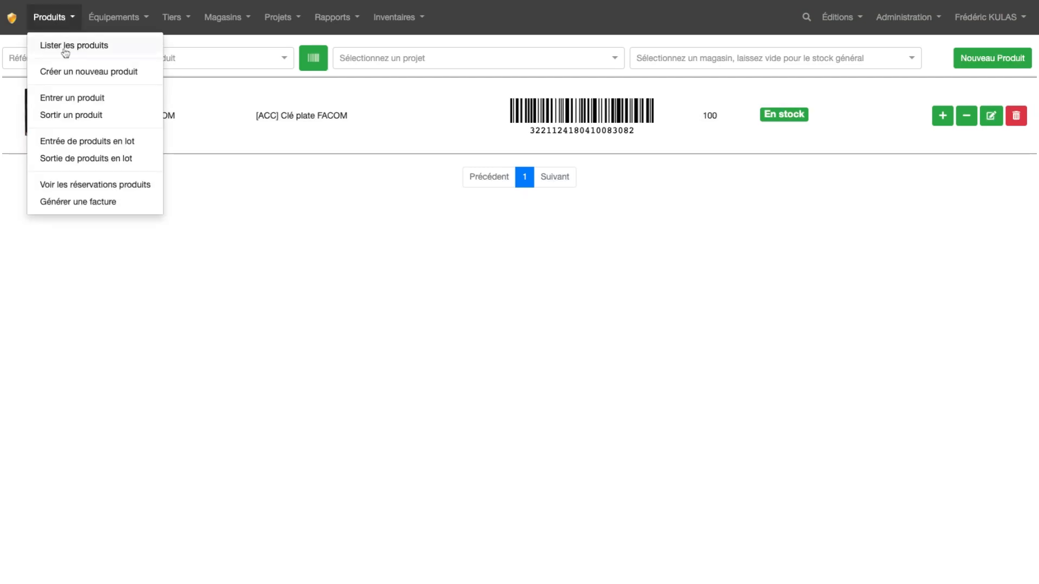
{"action": "left_click", "coordinate": [64, 49]}
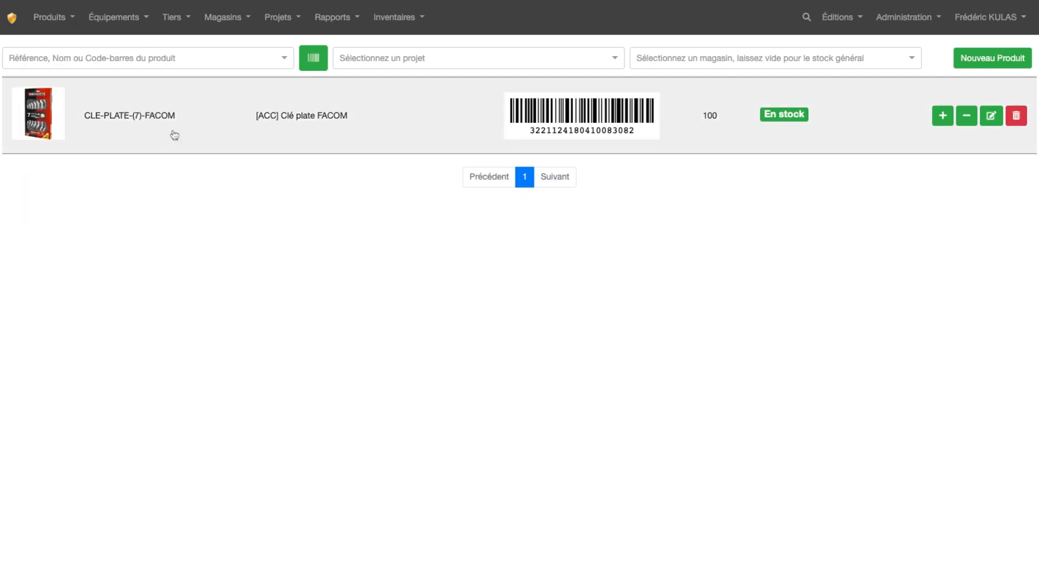
Step: Open the stock withdrawal form for Clé plate FACOM from its product sheet
{"action": "left_click", "coordinate": [174, 135]}
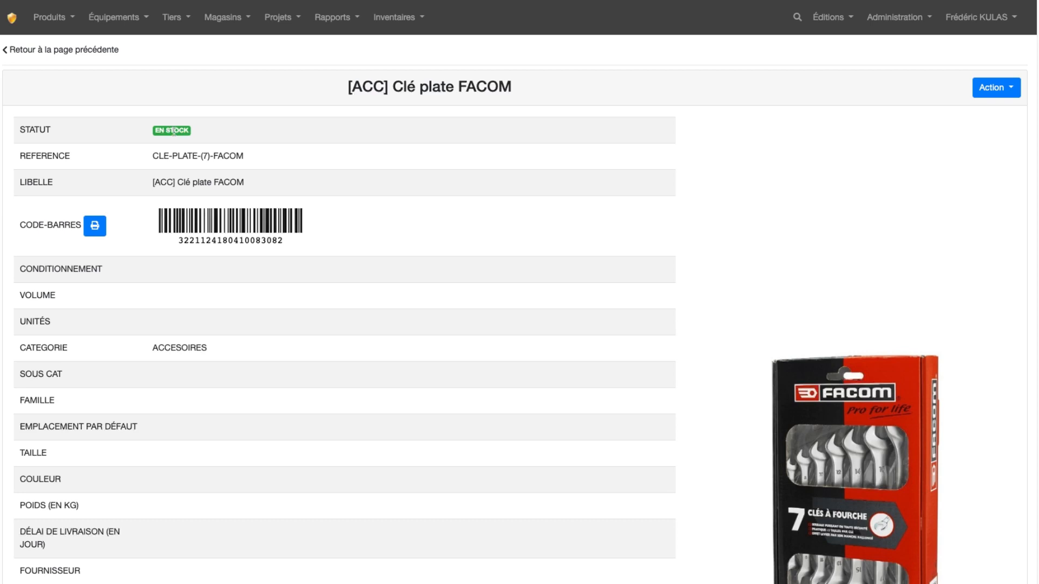
{"action": "left_click", "coordinate": [65, 51]}
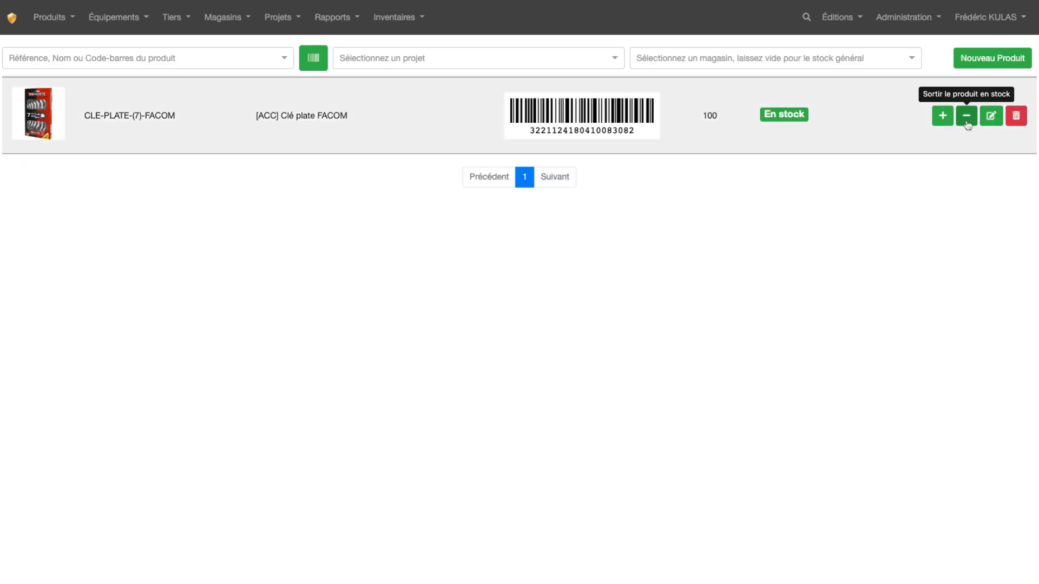
{"action": "left_click", "coordinate": [385, 119]}
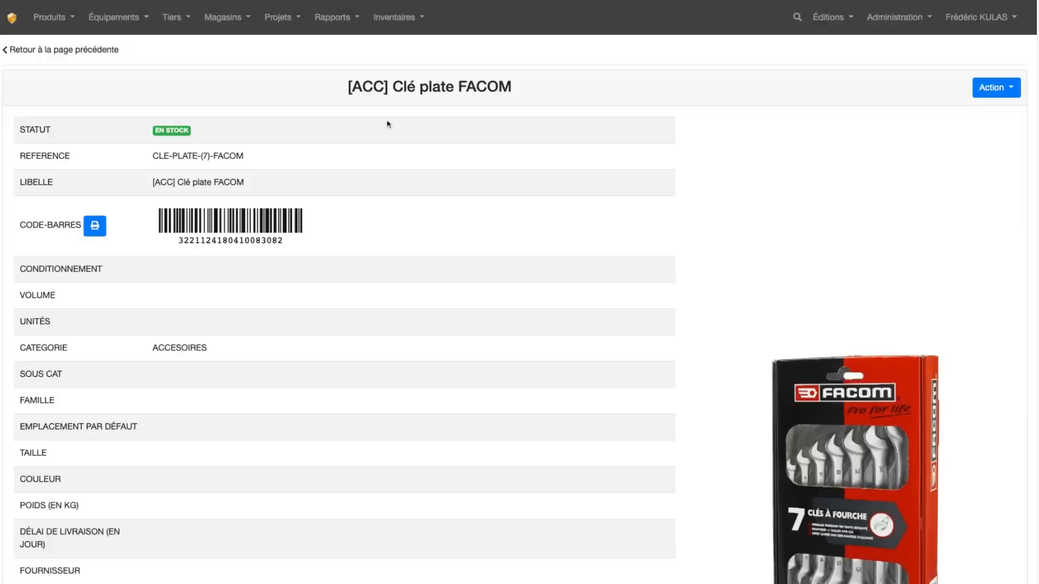
{"action": "left_click", "coordinate": [997, 91]}
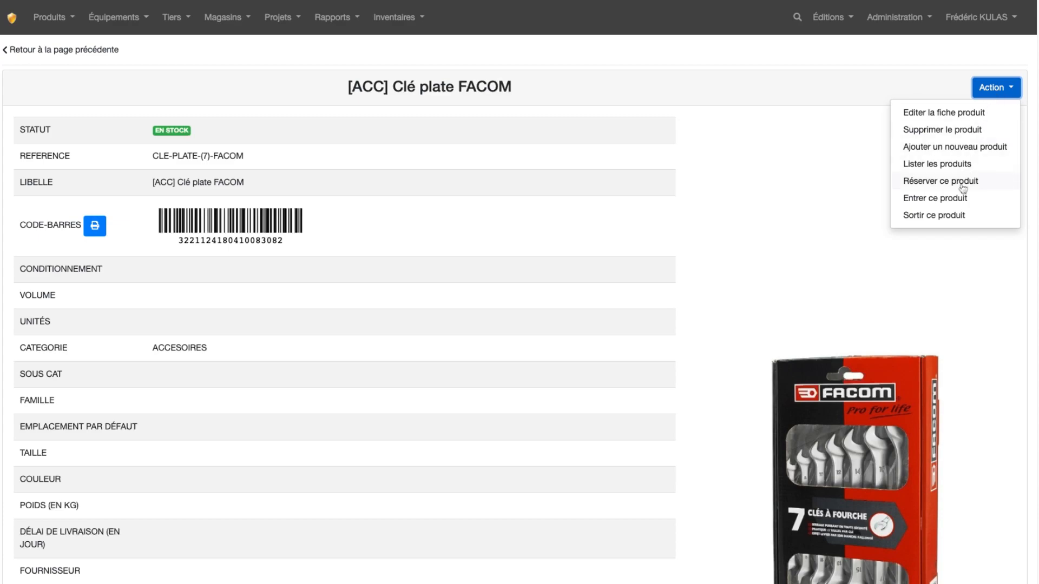
{"action": "left_click", "coordinate": [956, 218]}
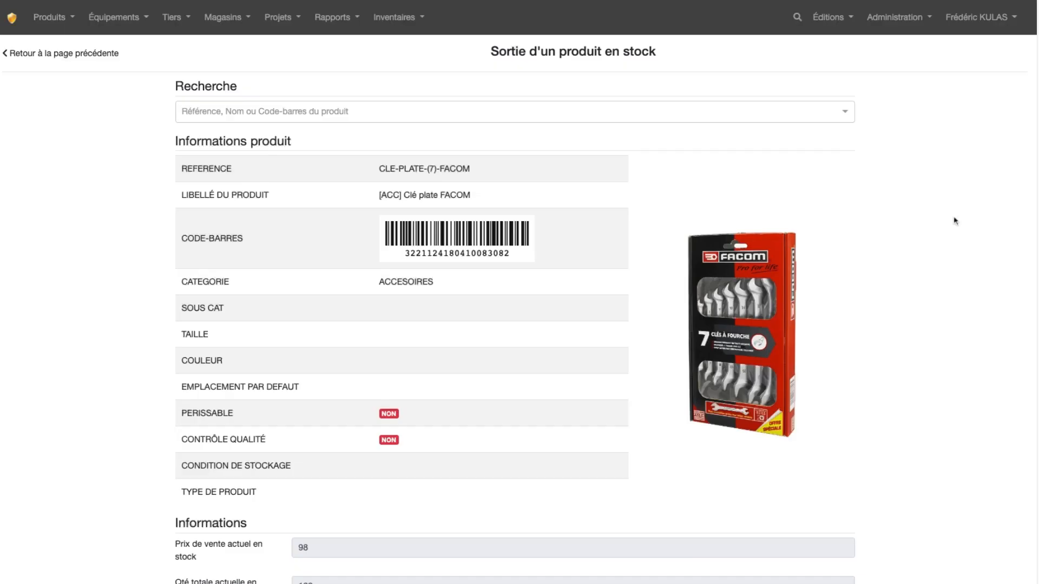
Step: Set the withdrawal store to STOCK GÉNÉRAL and the quantity to 50, leaving the location empty for automatic withdrawal
{"action": "scroll", "coordinate": [783, 184], "scroll_direction": "down", "scroll_amount": 8}
{"action": "scroll", "coordinate": [783, 185], "scroll_direction": "down", "scroll_amount": 2}
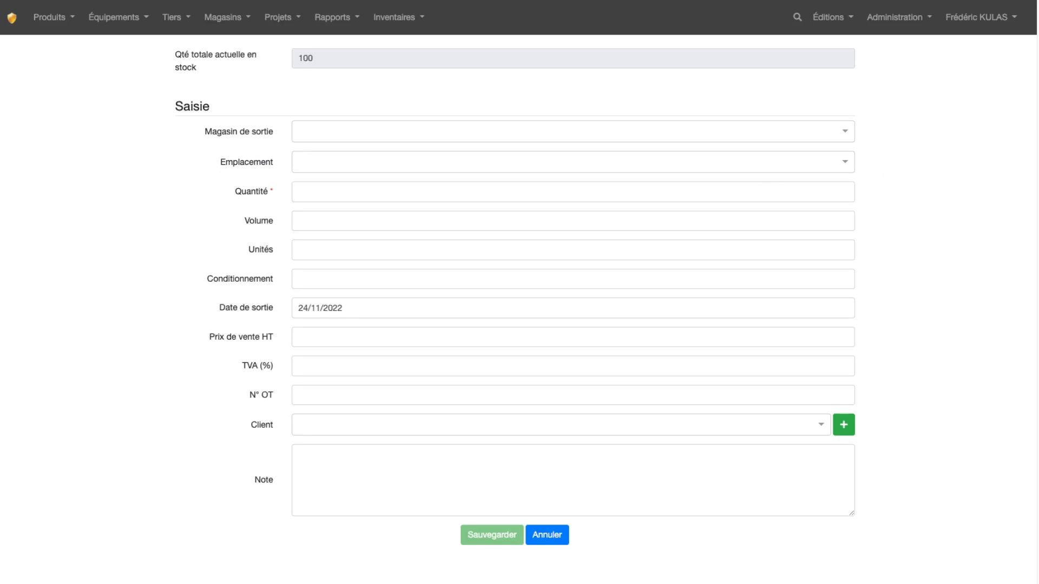
{"action": "left_click", "coordinate": [683, 135]}
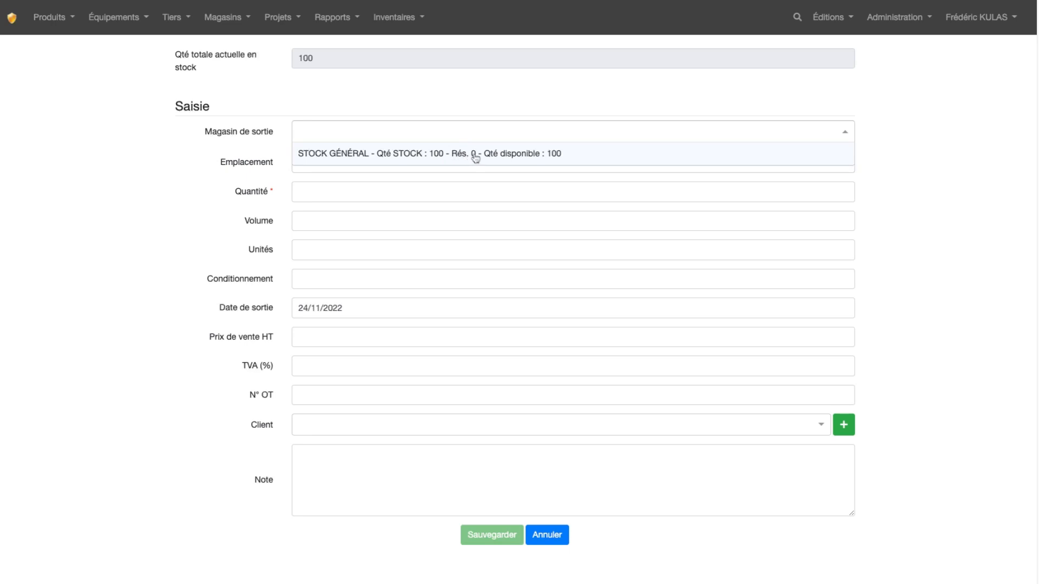
{"action": "left_click", "coordinate": [554, 154]}
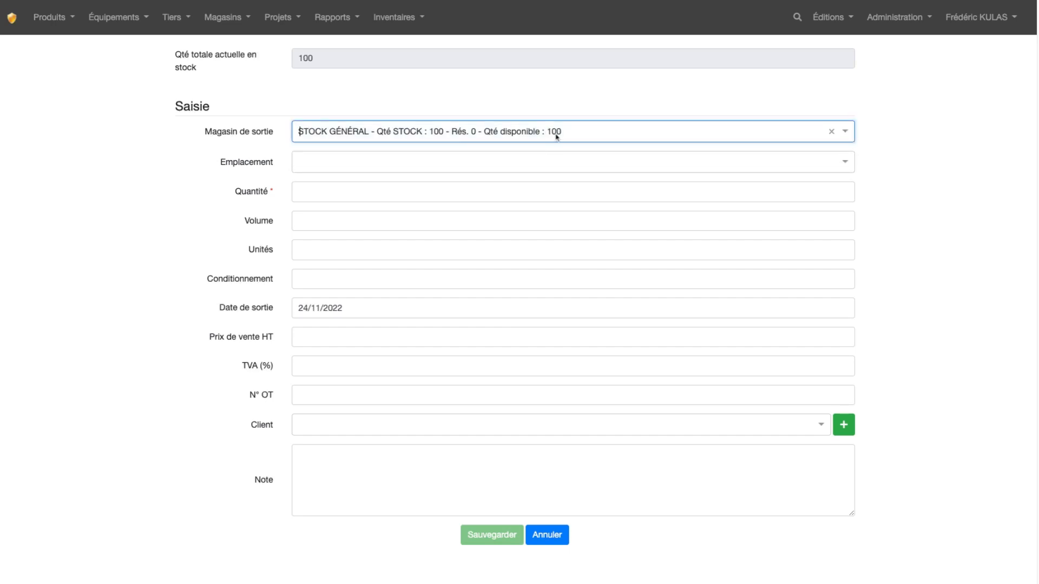
{"action": "left_click", "coordinate": [530, 163]}
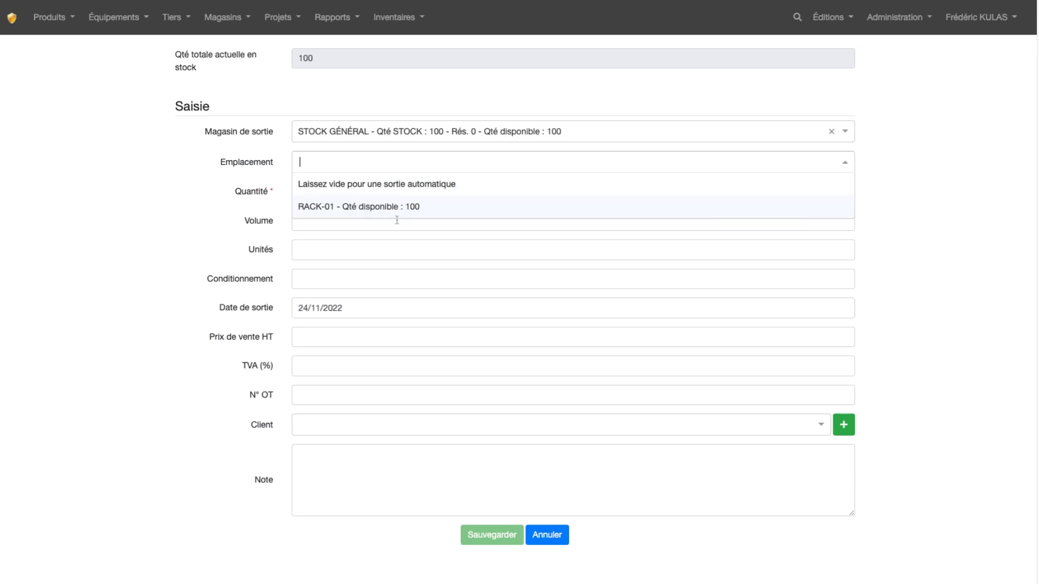
{"action": "left_click", "coordinate": [282, 168]}
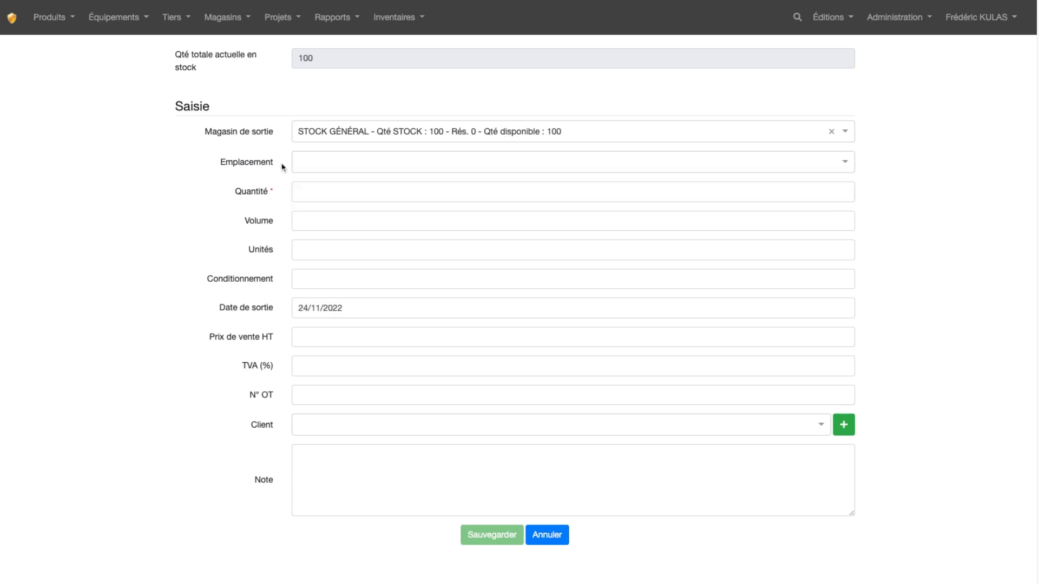
{"action": "left_click", "coordinate": [323, 197]}
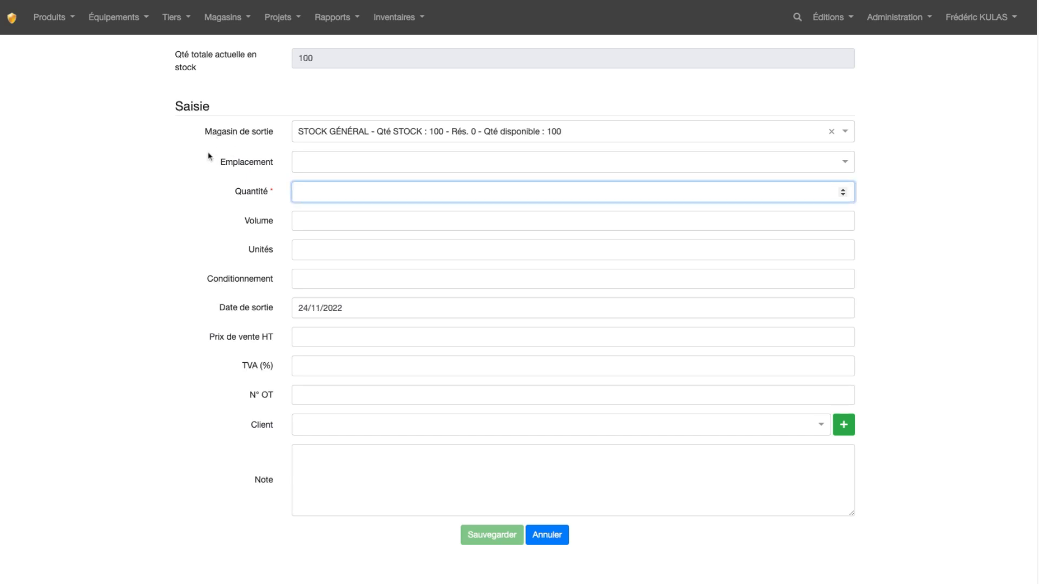
{"action": "type", "text": "50"}
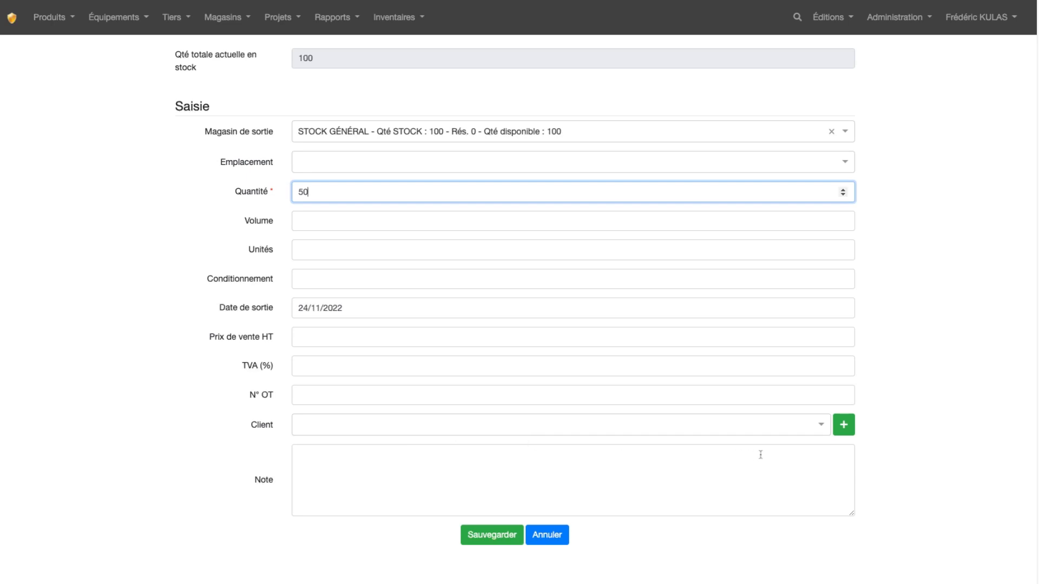
{"action": "left_click", "coordinate": [845, 431]}
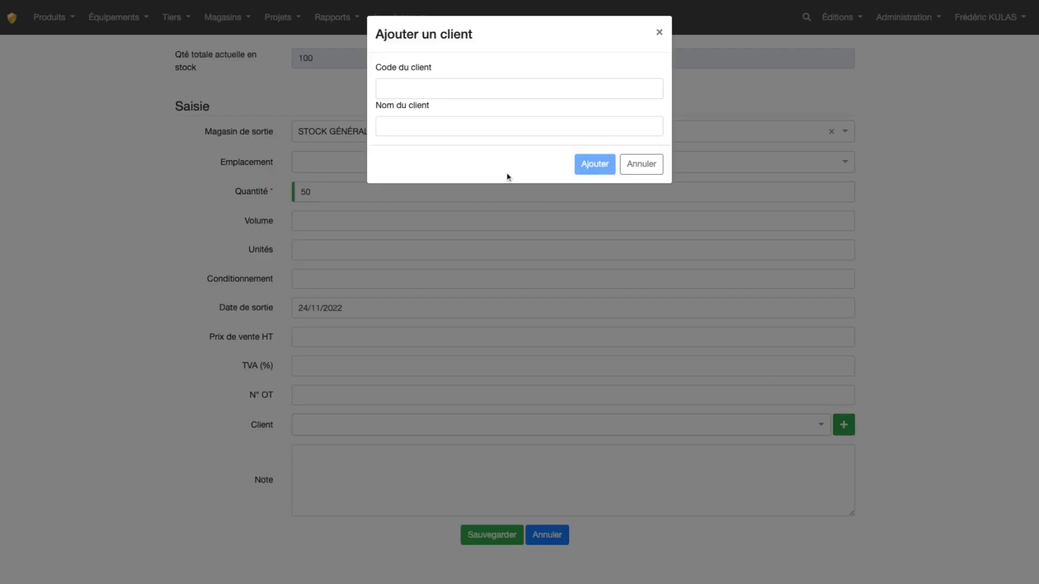
{"action": "left_click", "coordinate": [647, 169]}
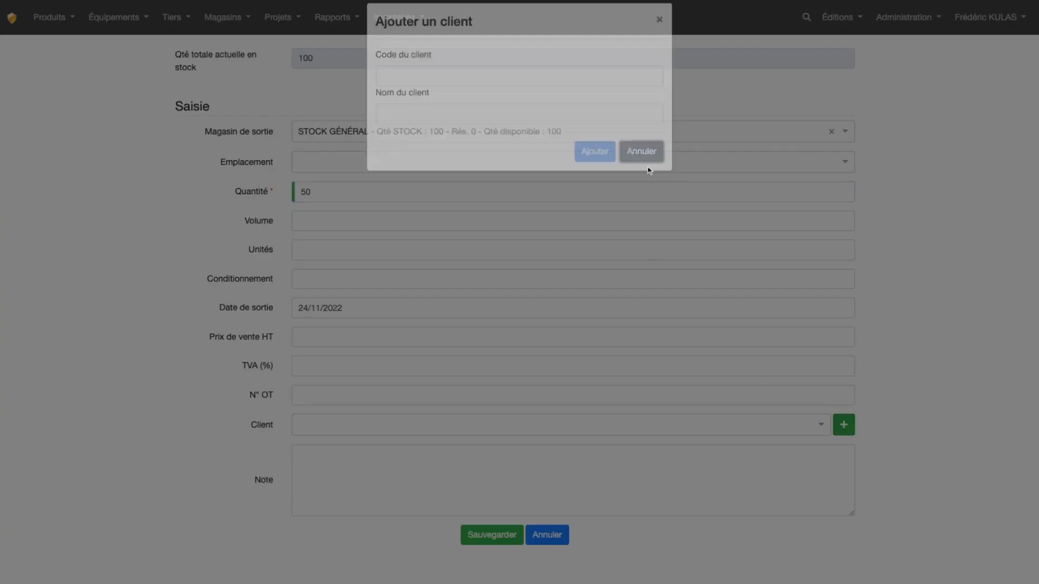
{"action": "left_click", "coordinate": [172, 18]}
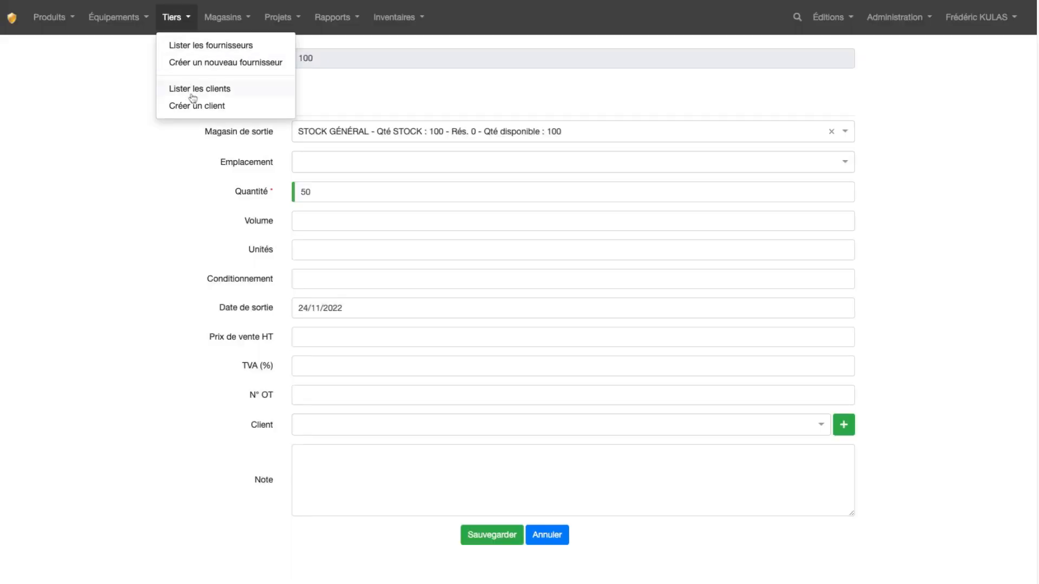
{"action": "left_click", "coordinate": [150, 256]}
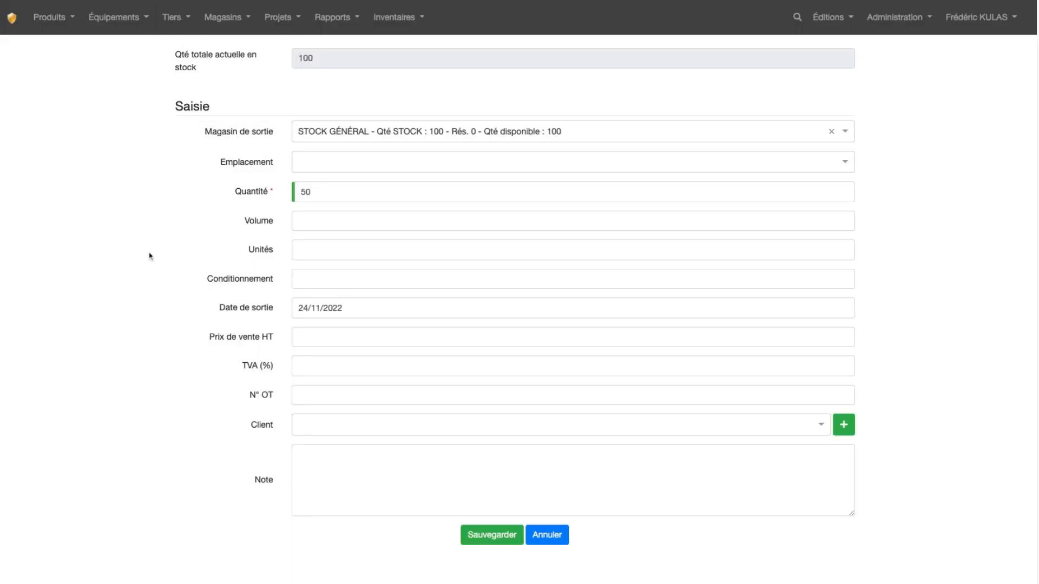
Step: Save the stock withdrawal and return to the product list to check the quantity of Clé plate FACOM
{"action": "left_click", "coordinate": [495, 539]}
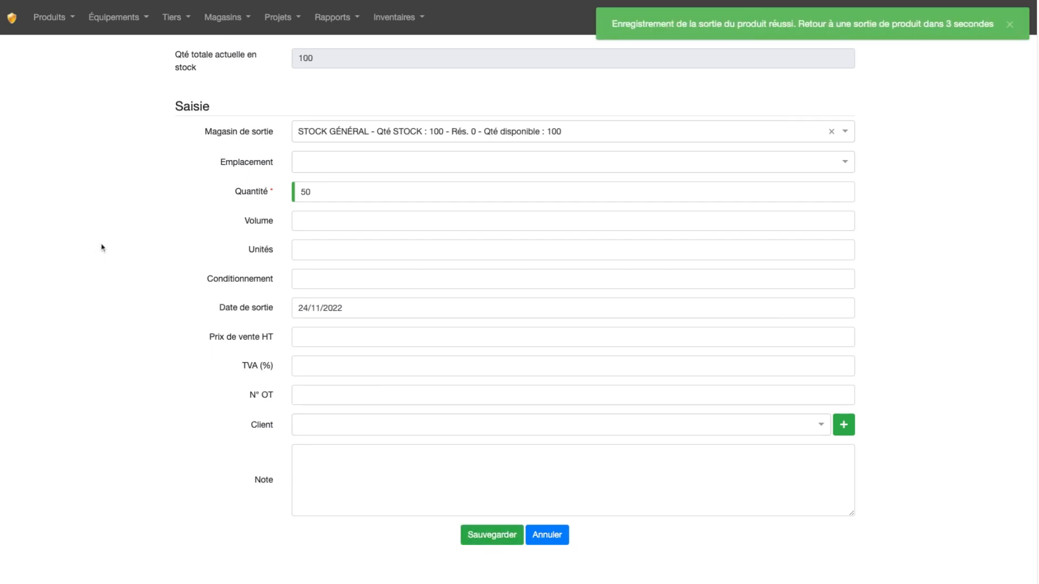
{"action": "left_click", "coordinate": [12, 20]}
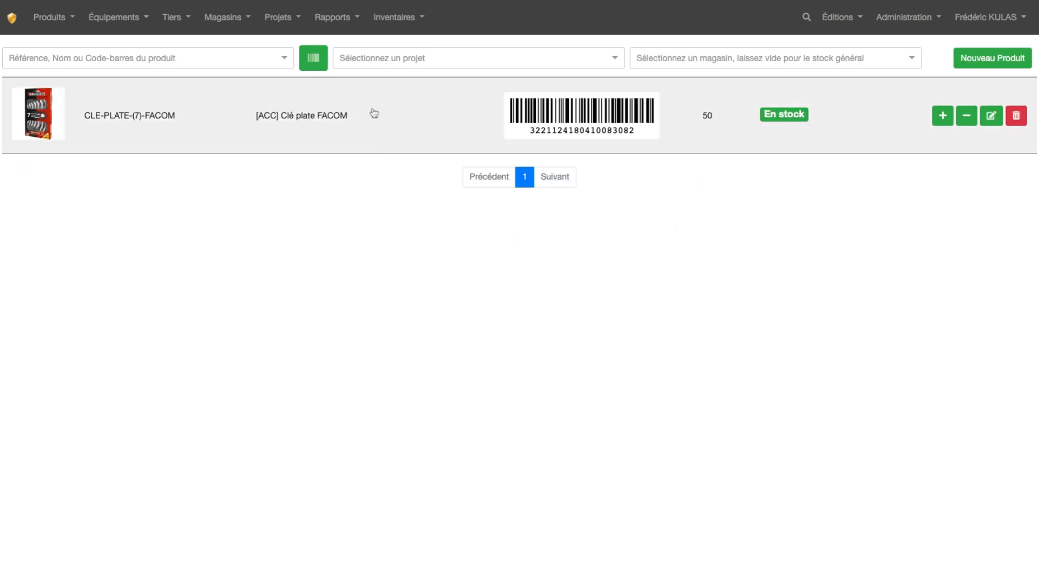
Step: View the history of stock entries and the history of stock withdrawals in the reports
{"action": "left_click", "coordinate": [332, 20]}
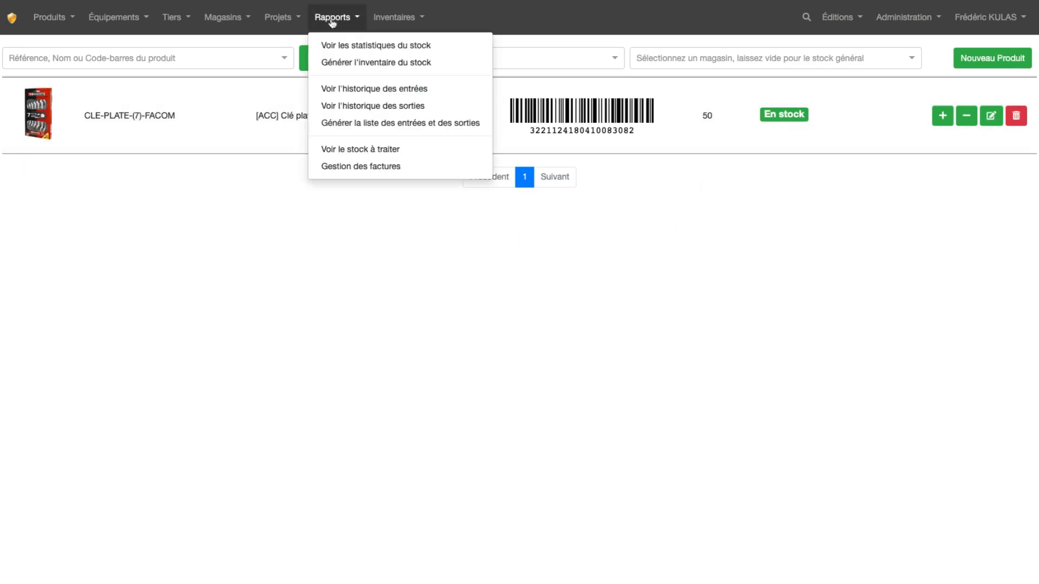
{"action": "left_click", "coordinate": [360, 93]}
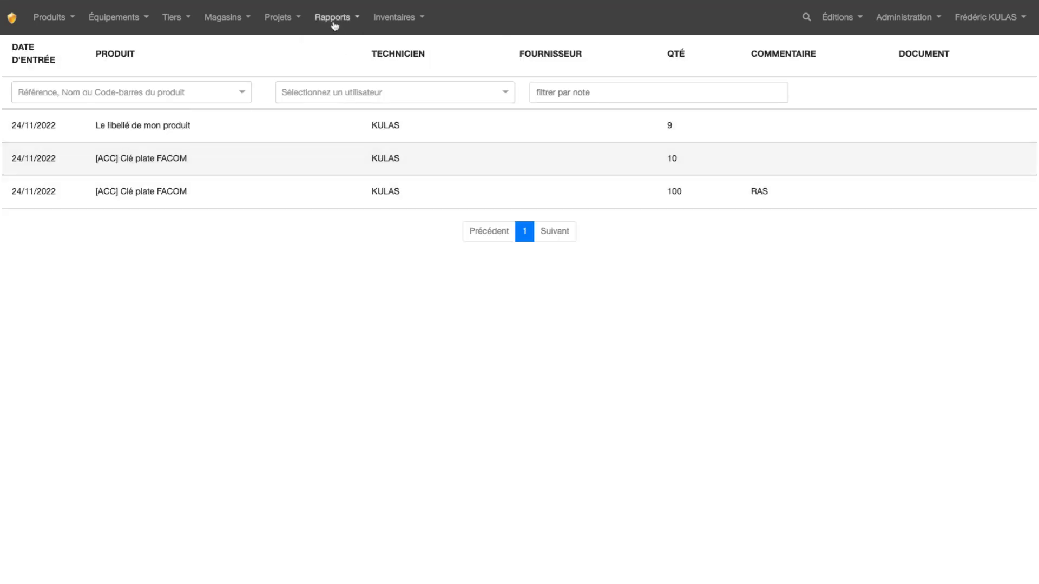
{"action": "left_click", "coordinate": [335, 21]}
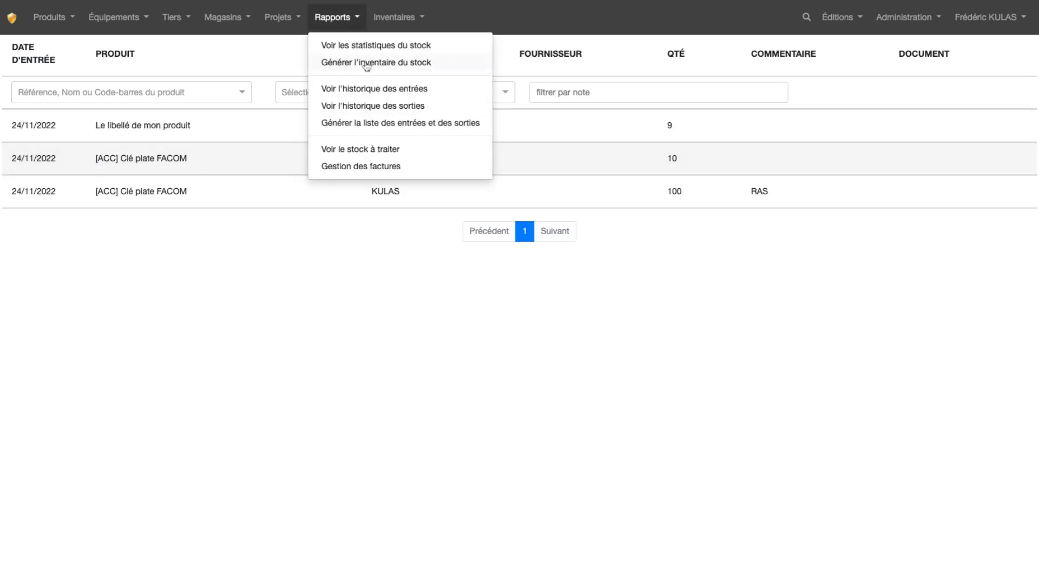
{"action": "left_click", "coordinate": [357, 111]}
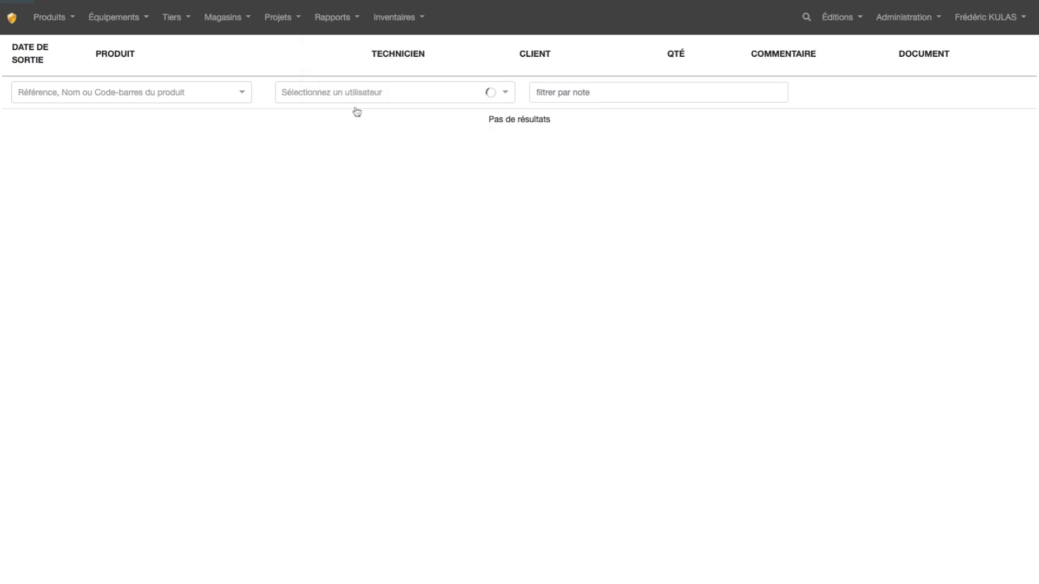